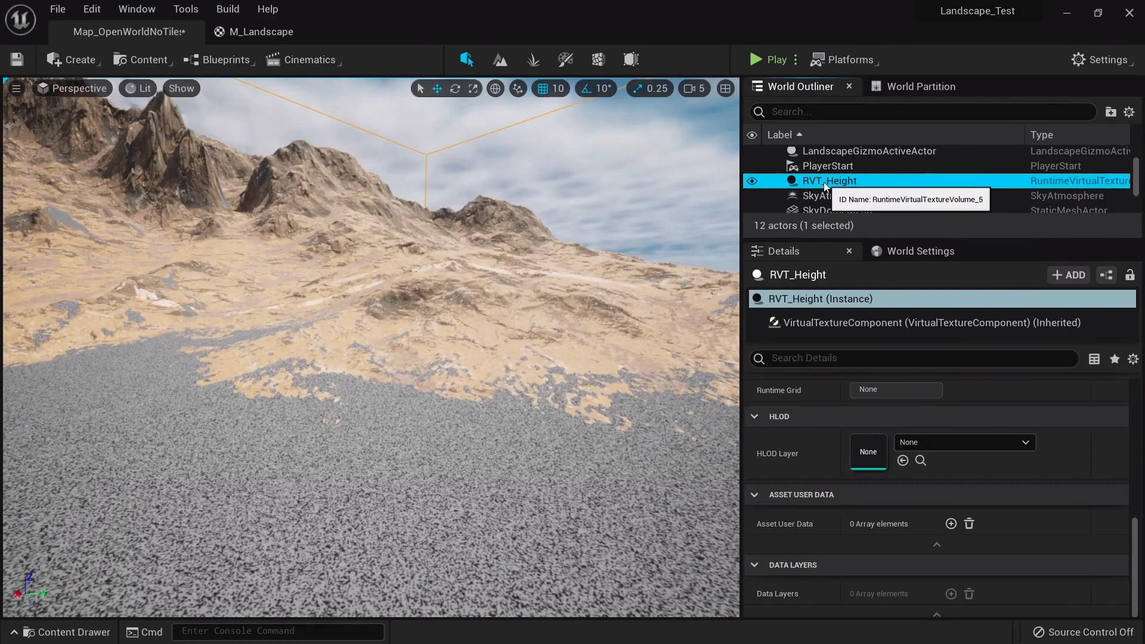
Step: Duplicate the RVT_Height volume in the level and rename the copy RVT_ColorInfo
key(ctrl+d)
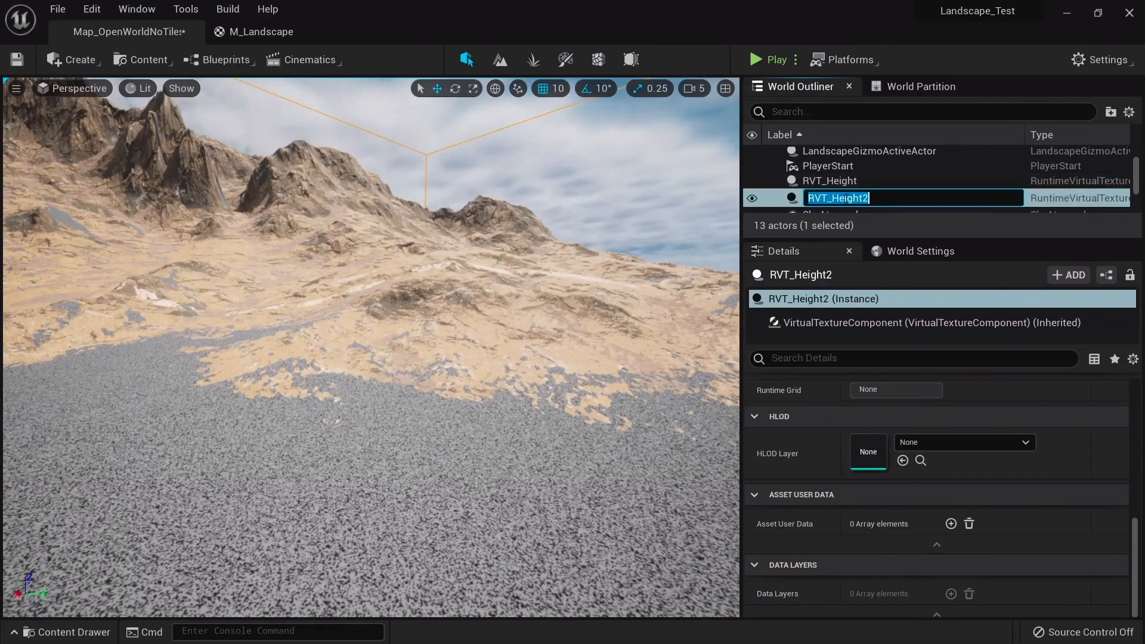
text(RVT_Colo)
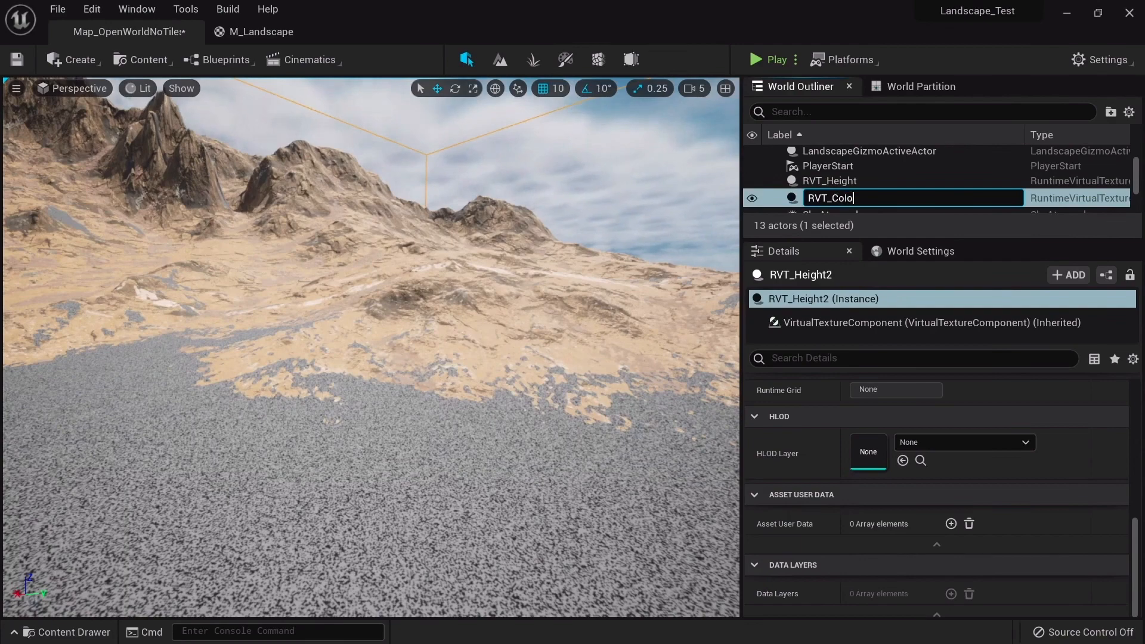
text(rInfo)
key(Return)
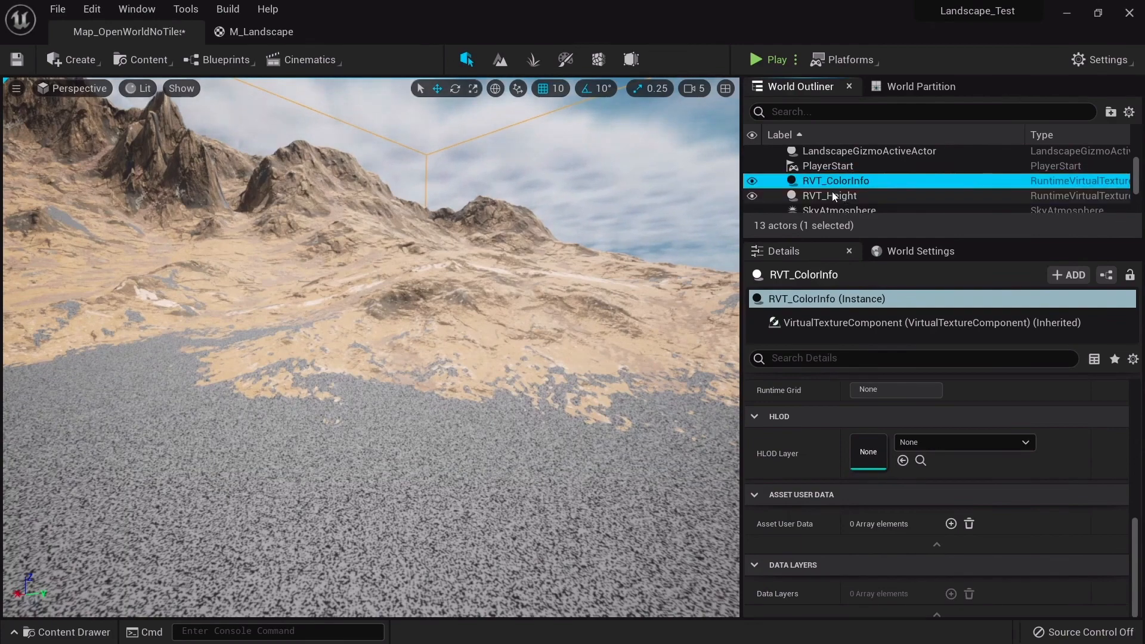
scroll(933, 478, up, 3)
scroll(933, 479, up, 5)
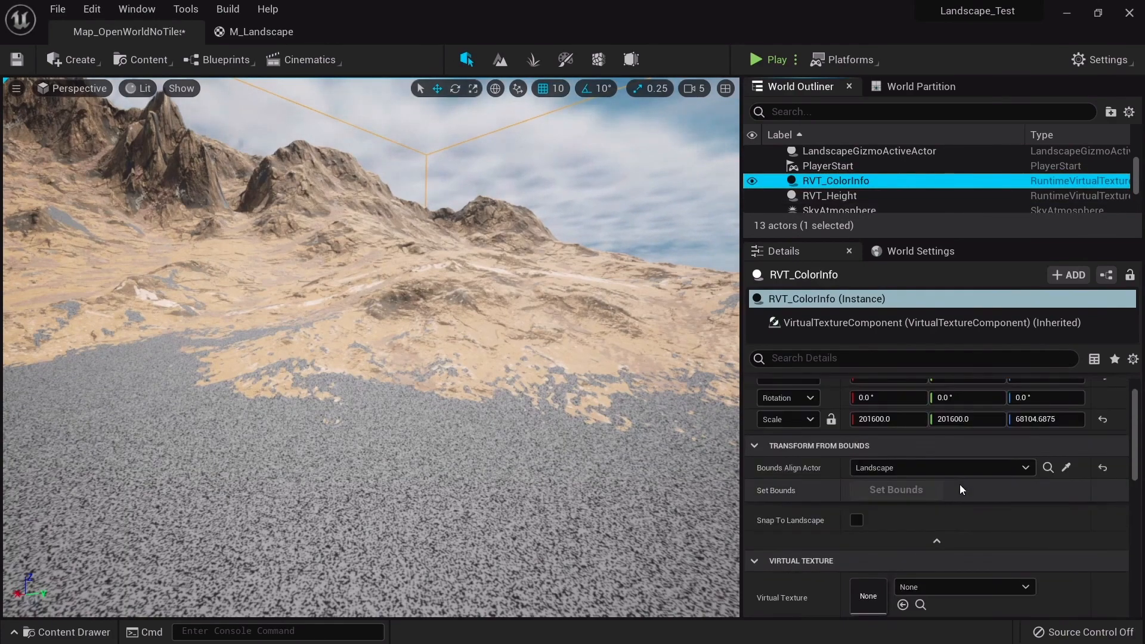
click(942, 545)
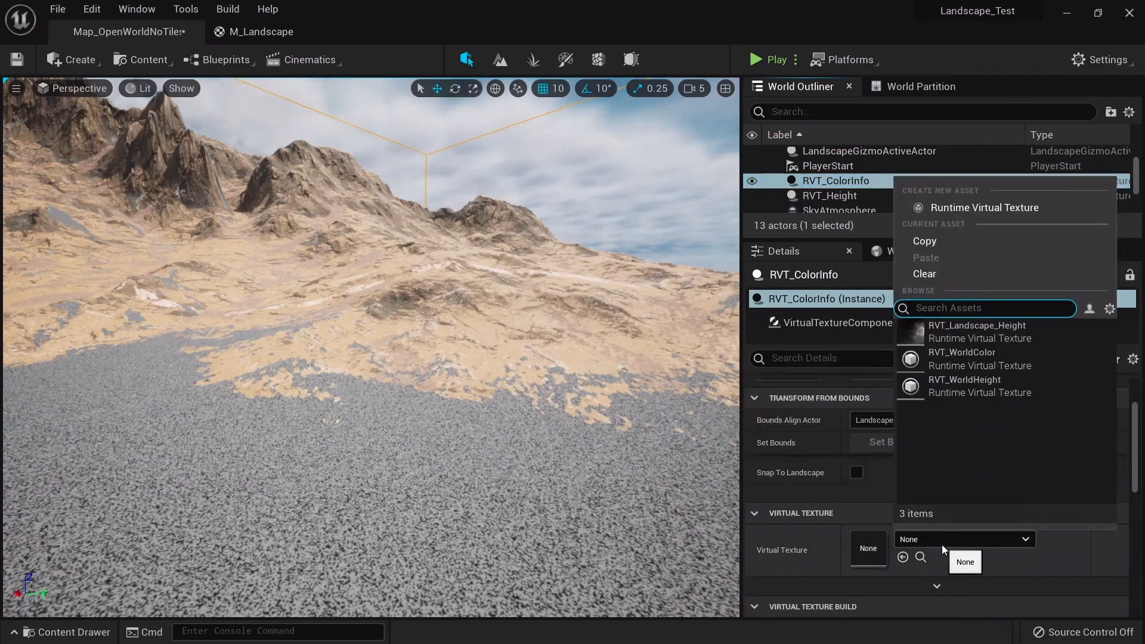
click(942, 545)
Step: Save all modified assets in the project
right_drag(376, 183, 342, 172)
key(ctrl+space)
click(542, 556)
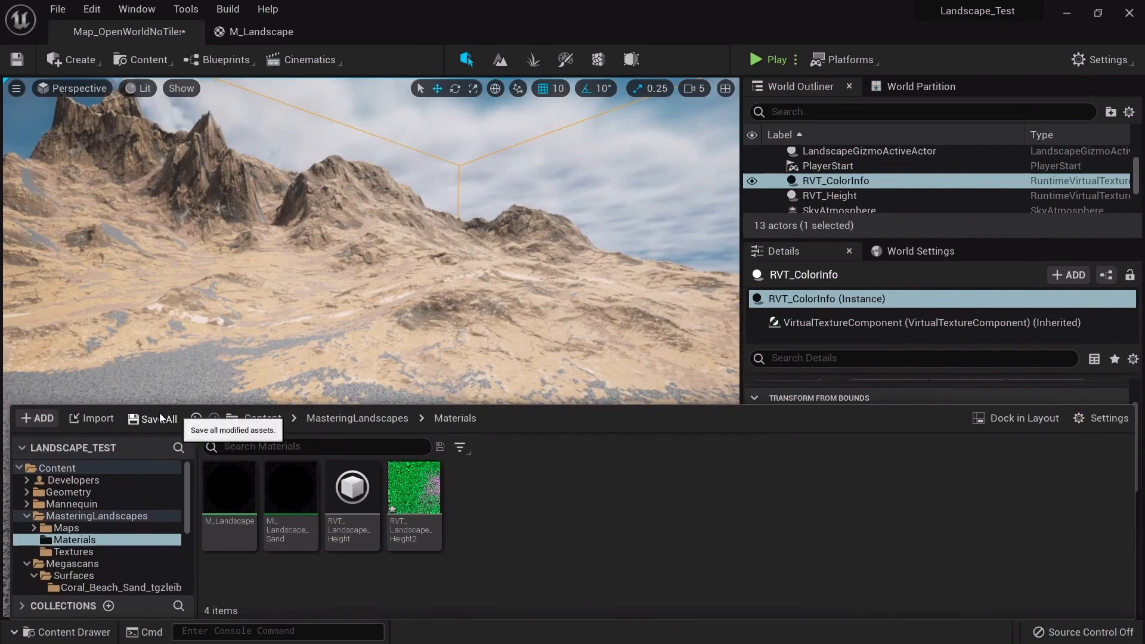
click(152, 419)
click(643, 490)
Step: Create a Runtime Virtual Texture asset named RVT_ColorInfo in the Materials folder
right_drag(604, 474, 585, 469)
key(ctrl+space)
right_click(517, 543)
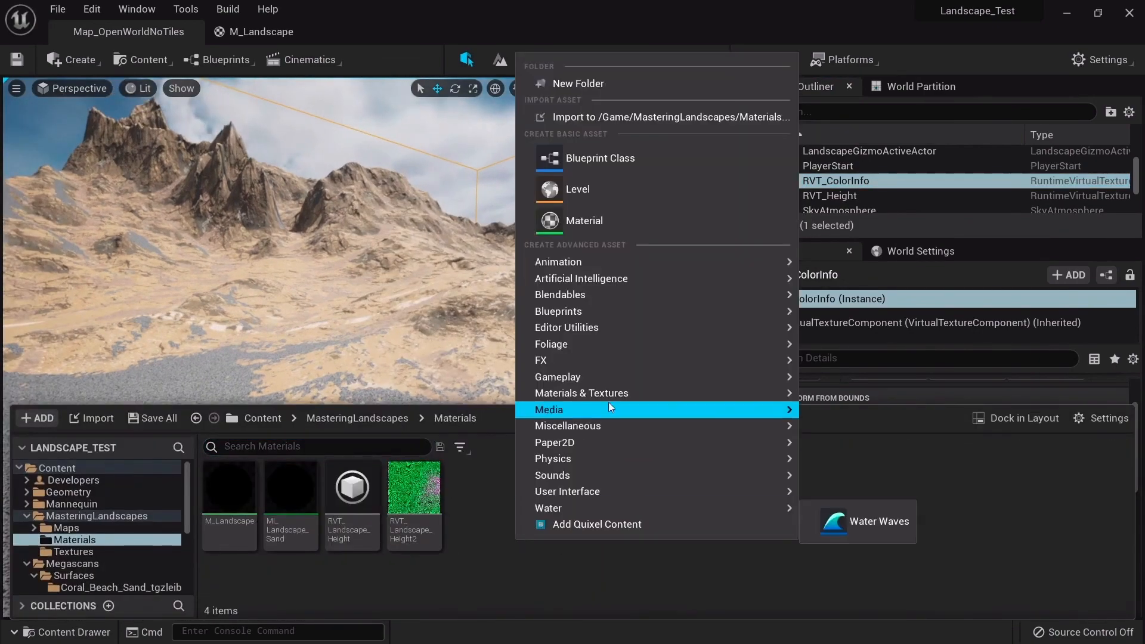
mouse_move(613, 393)
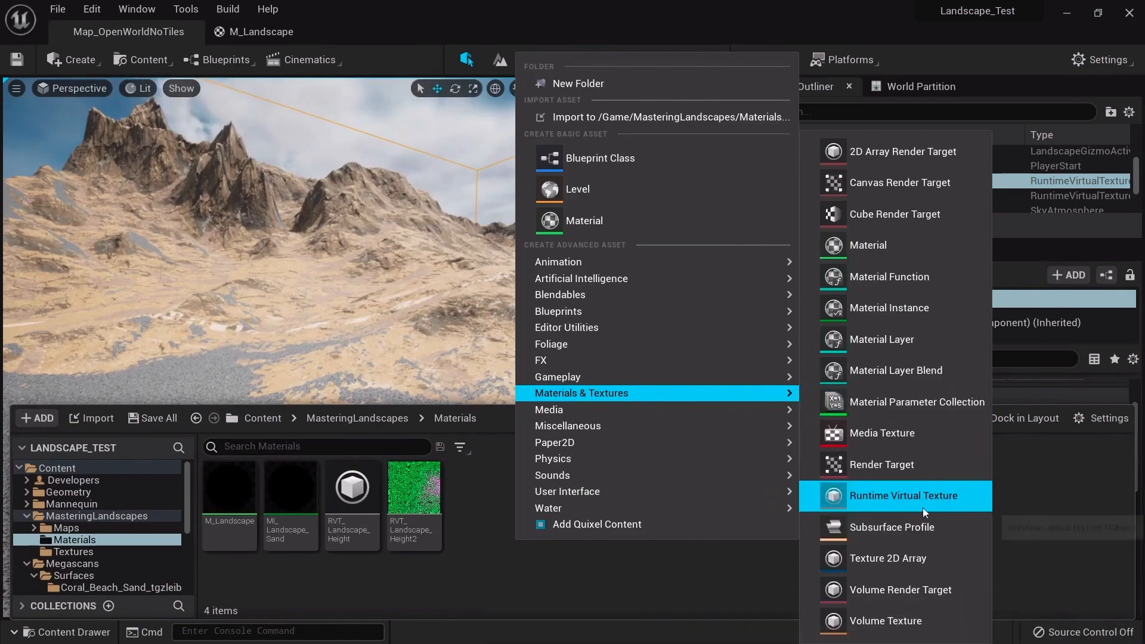
click(893, 496)
text(R)
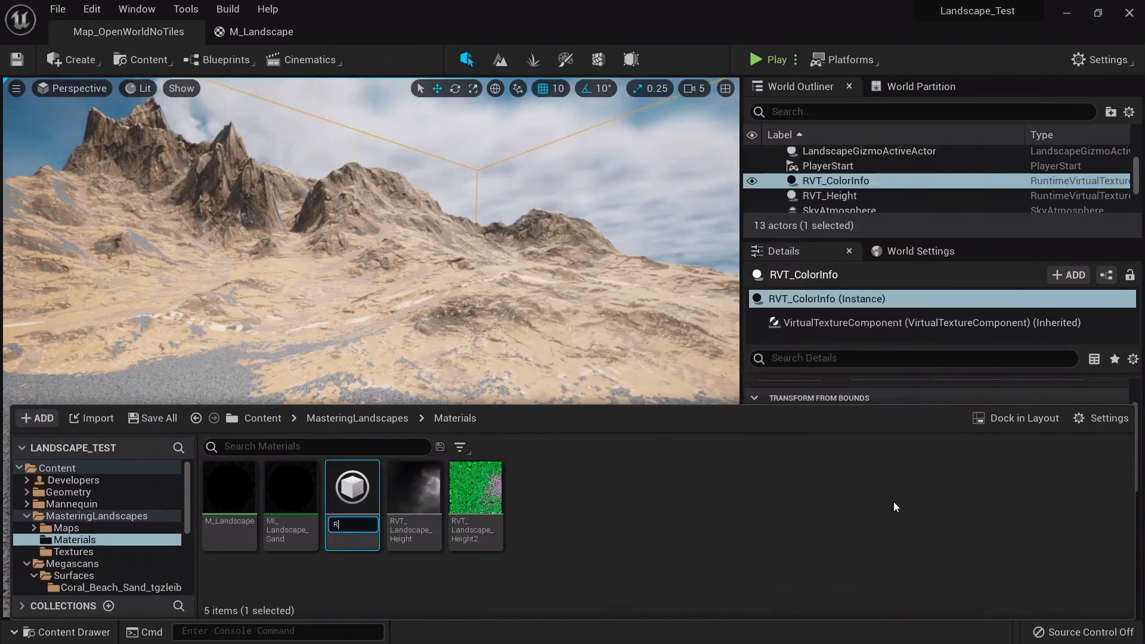
text(VT_ColorIn)
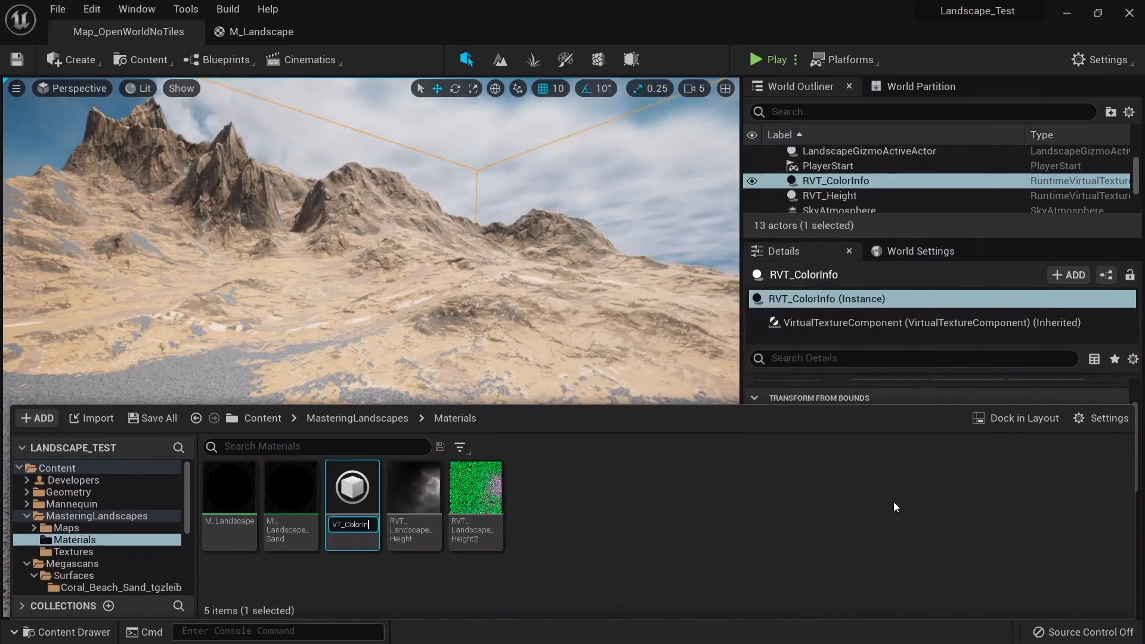
text(fo)
key(Return)
Step: Open the RVT_ColorInfo texture, keep its content as Base Color, Normal, Roughness, Specular, then save and close it
double_click(358, 498)
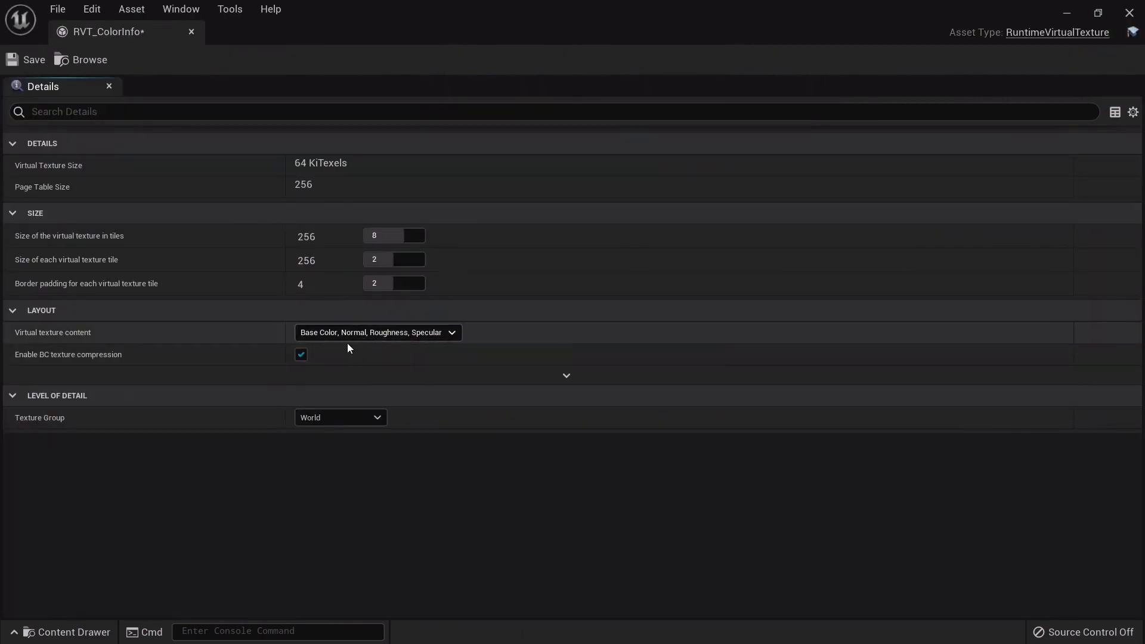
click(412, 335)
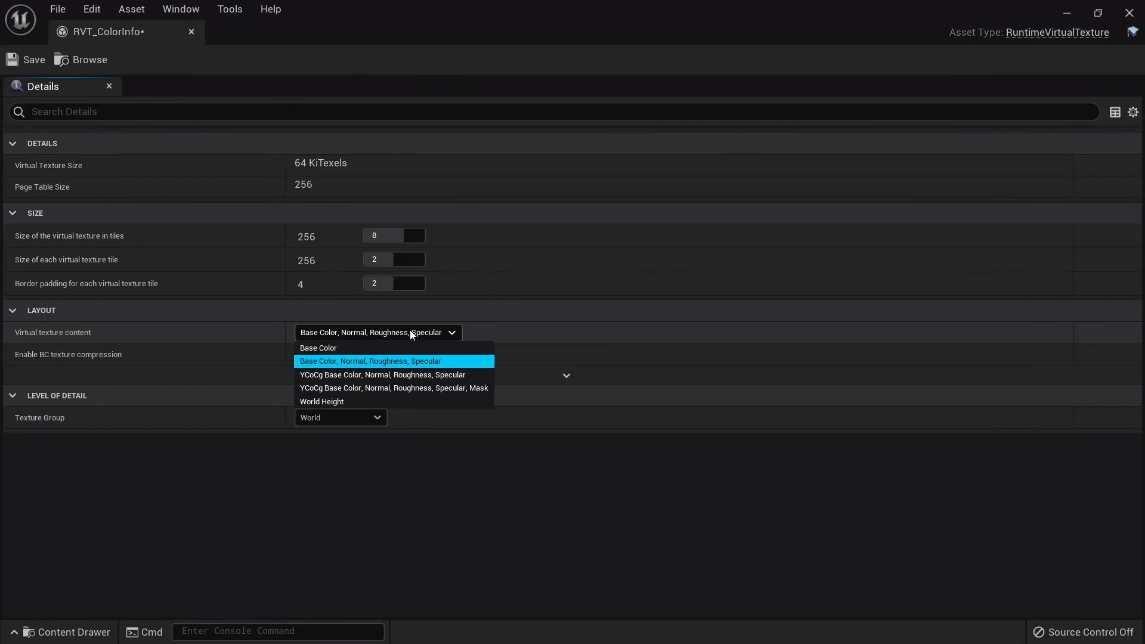
click(411, 335)
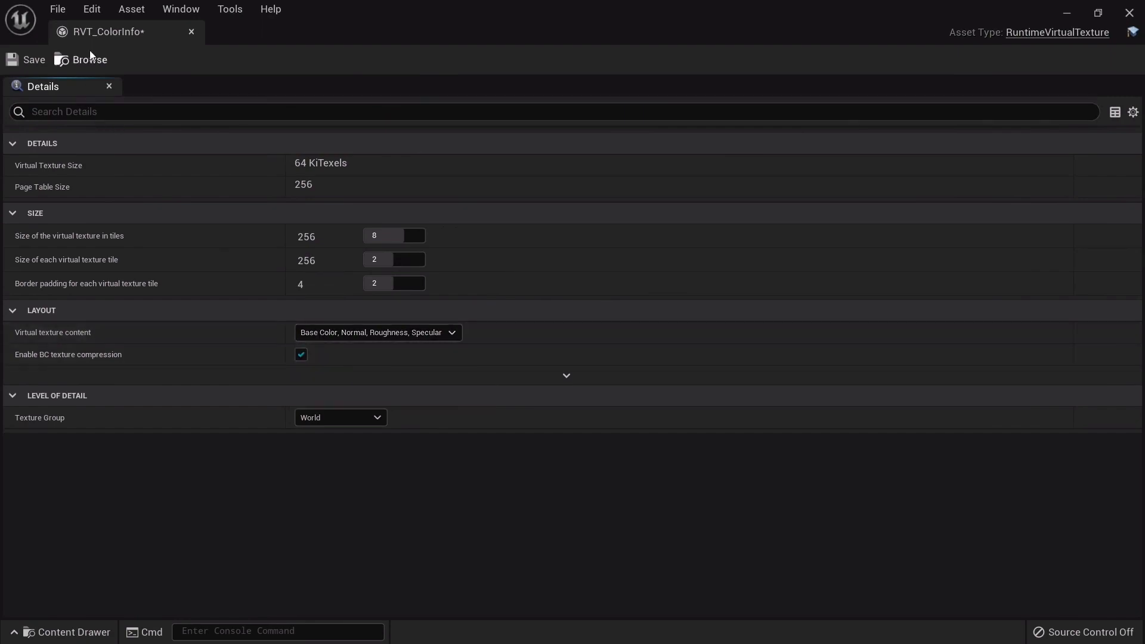
click(24, 58)
middle_click(110, 31)
Step: Assign the RVT_ColorInfo texture as the virtual texture of the RVT_ColorInfo volume
right_drag(493, 481, 493, 514)
key(ctrl+space)
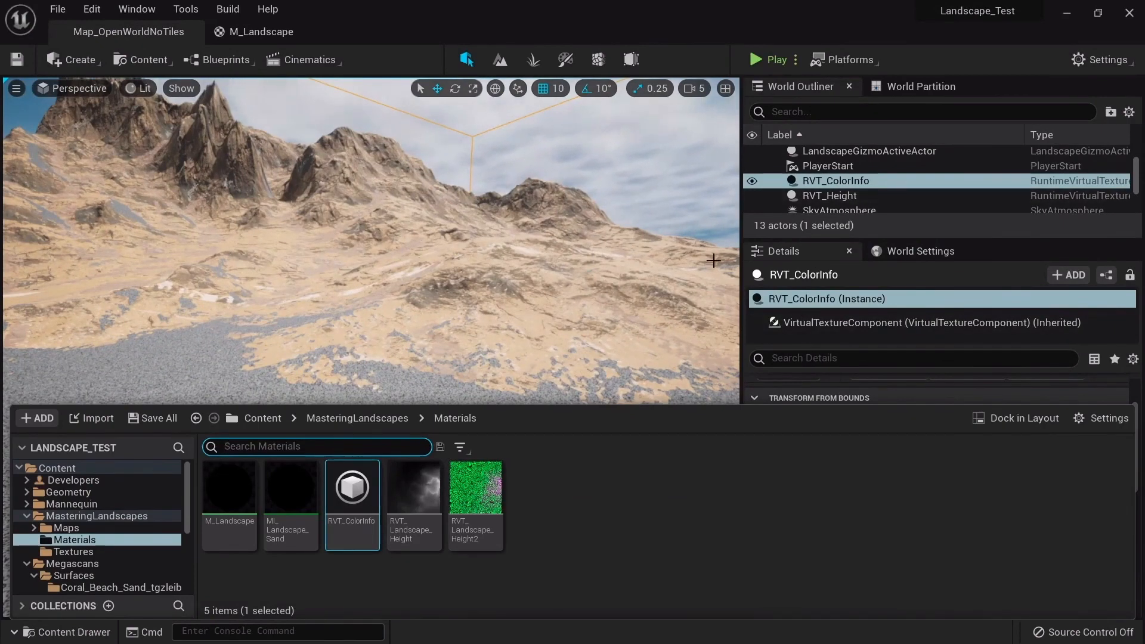
click(822, 184)
right_drag(539, 340, 539, 298)
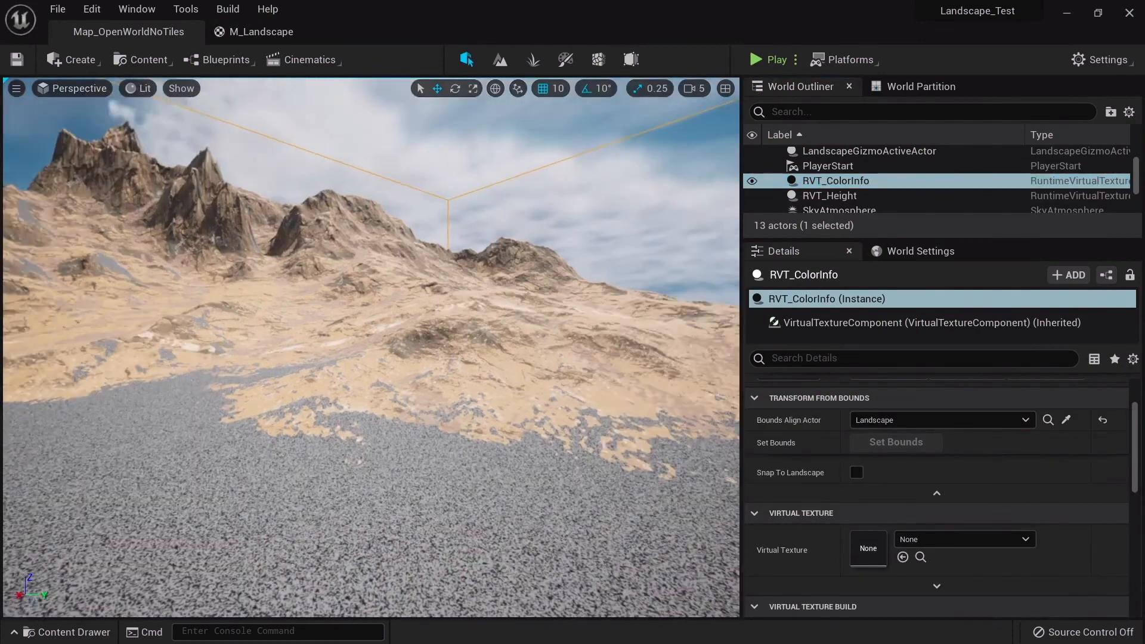
click(928, 539)
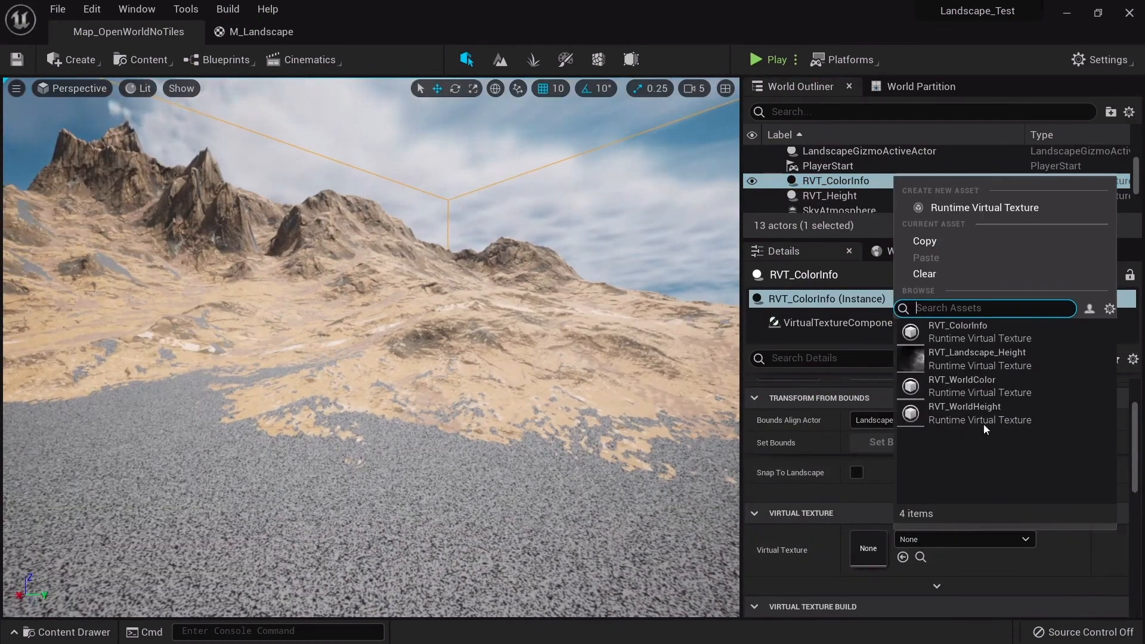
click(986, 327)
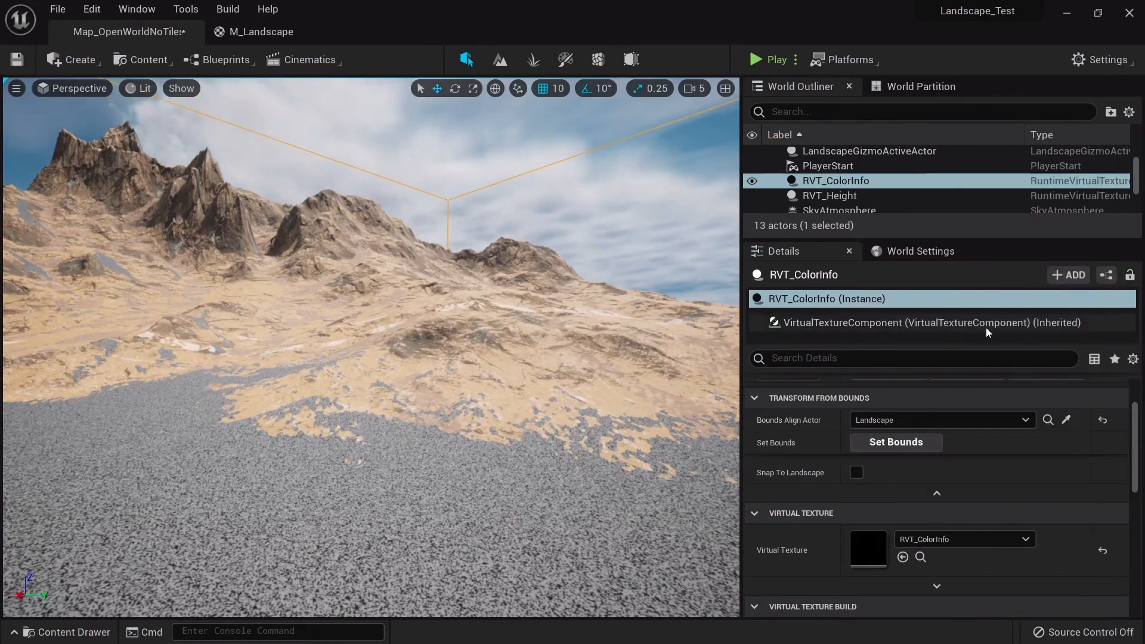
Step: Add a second Draw in Virtual Textures entry to the Landscape actor and set it to RVT_ColorInfo
scroll(847, 189, up, 1)
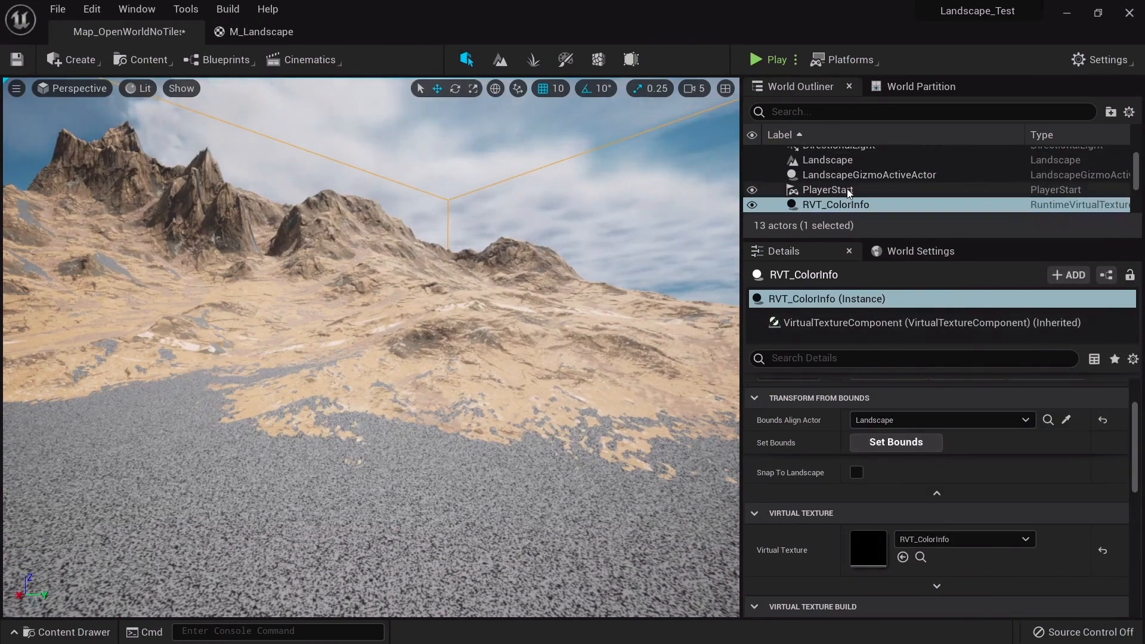
scroll(847, 188, up, 1)
click(847, 185)
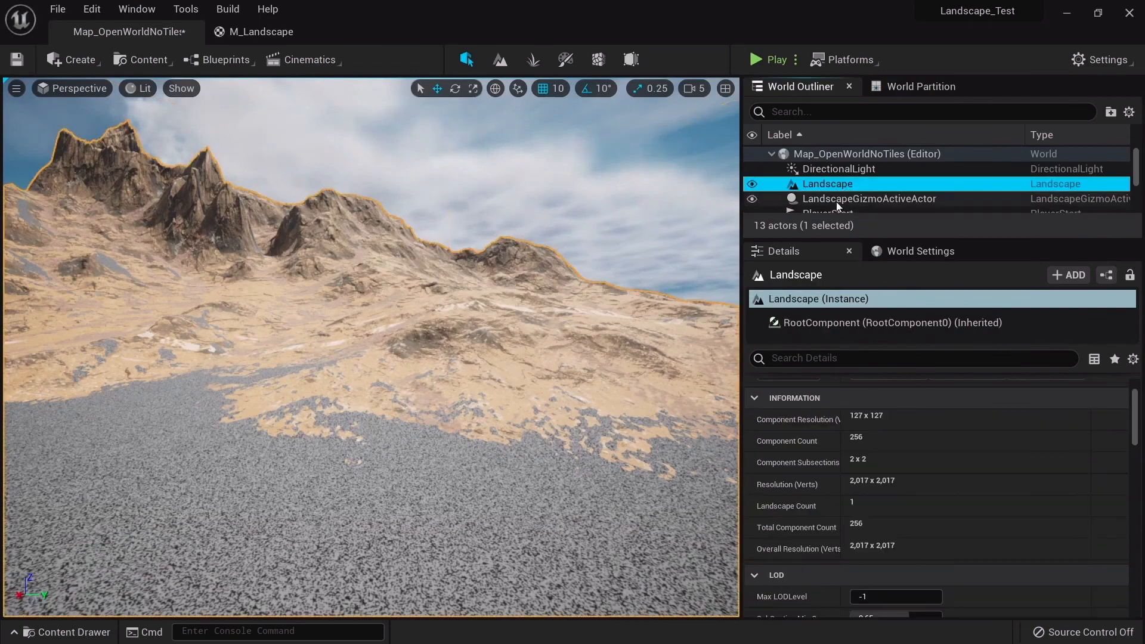
scroll(905, 451, down, 10)
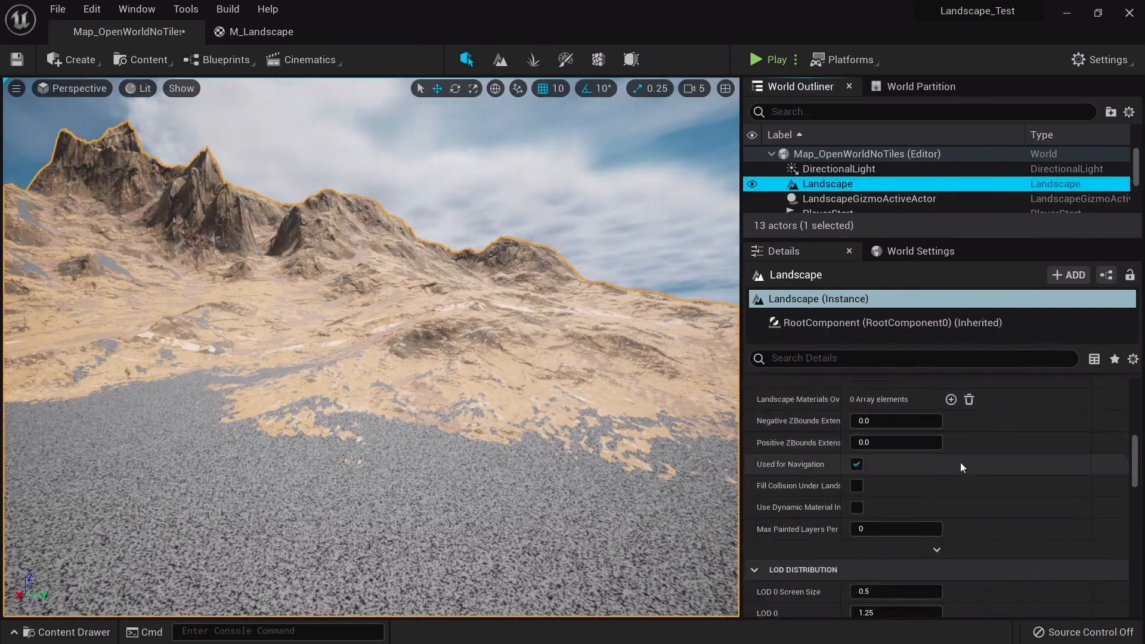
scroll(961, 463, down, 6)
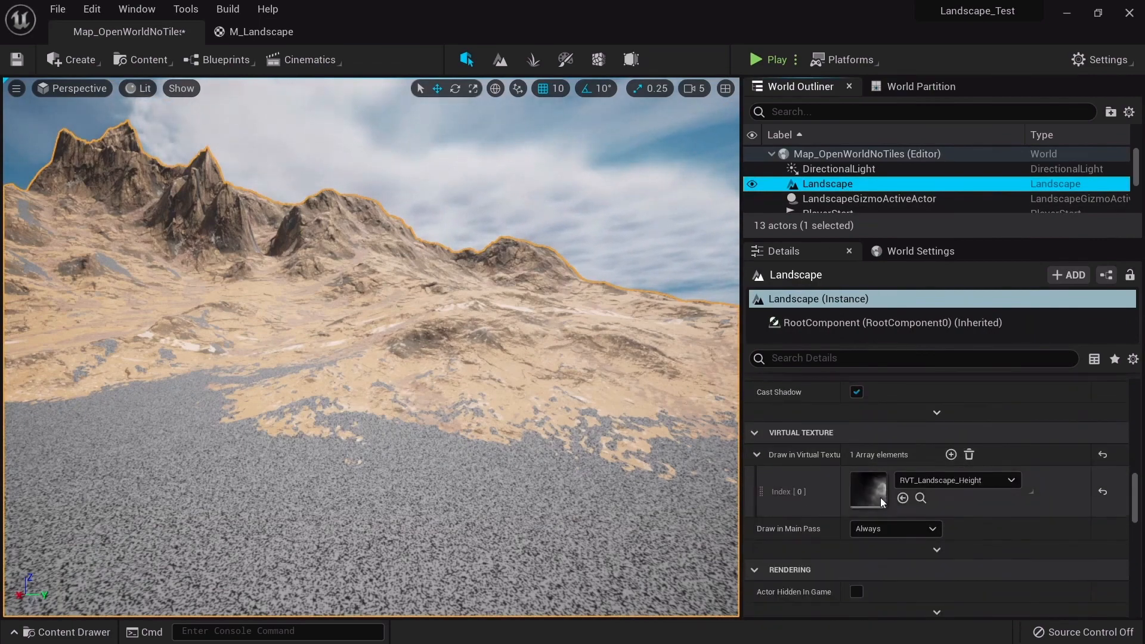
click(951, 456)
click(917, 533)
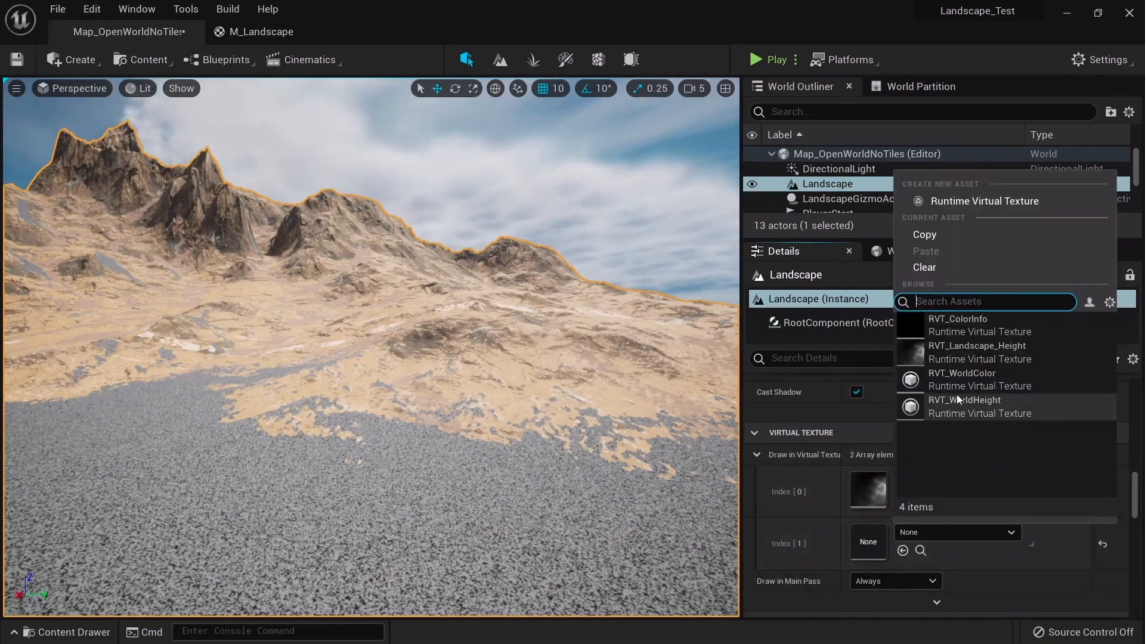
click(958, 332)
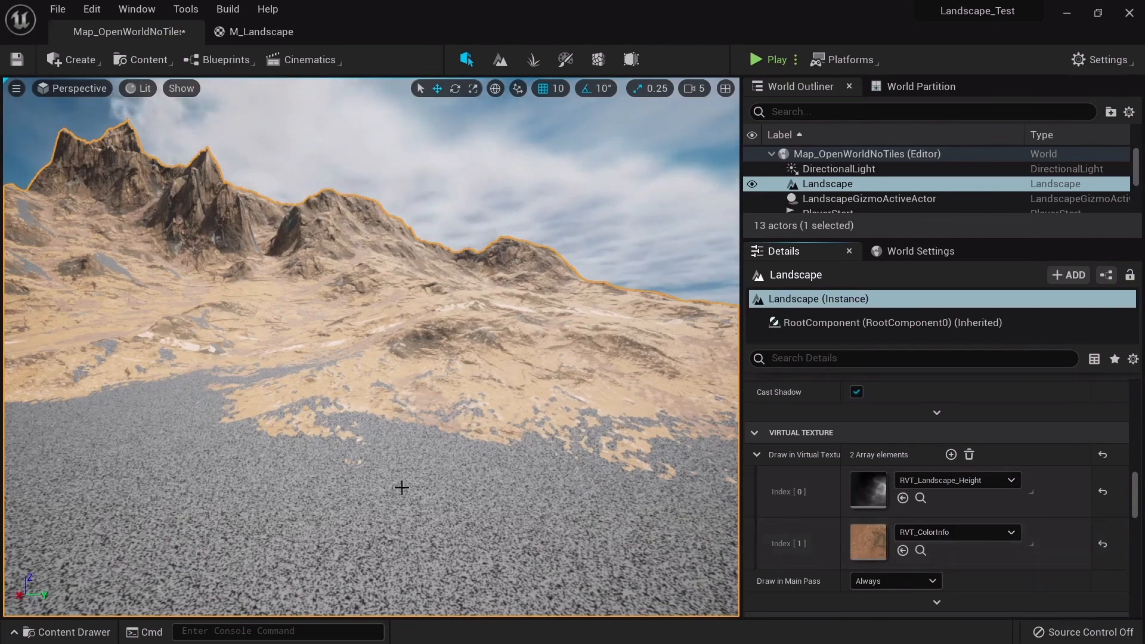
Step: Reselect the Landscape actor and review its Draw in Virtual Textures entries
right_drag(402, 488, 441, 518)
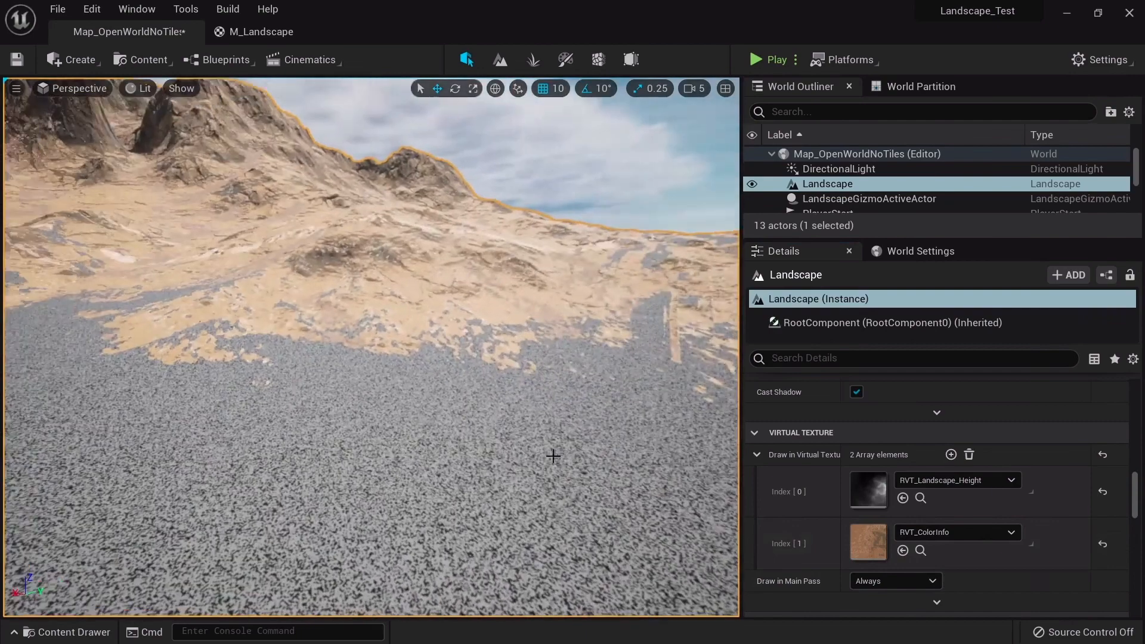
click(486, 460)
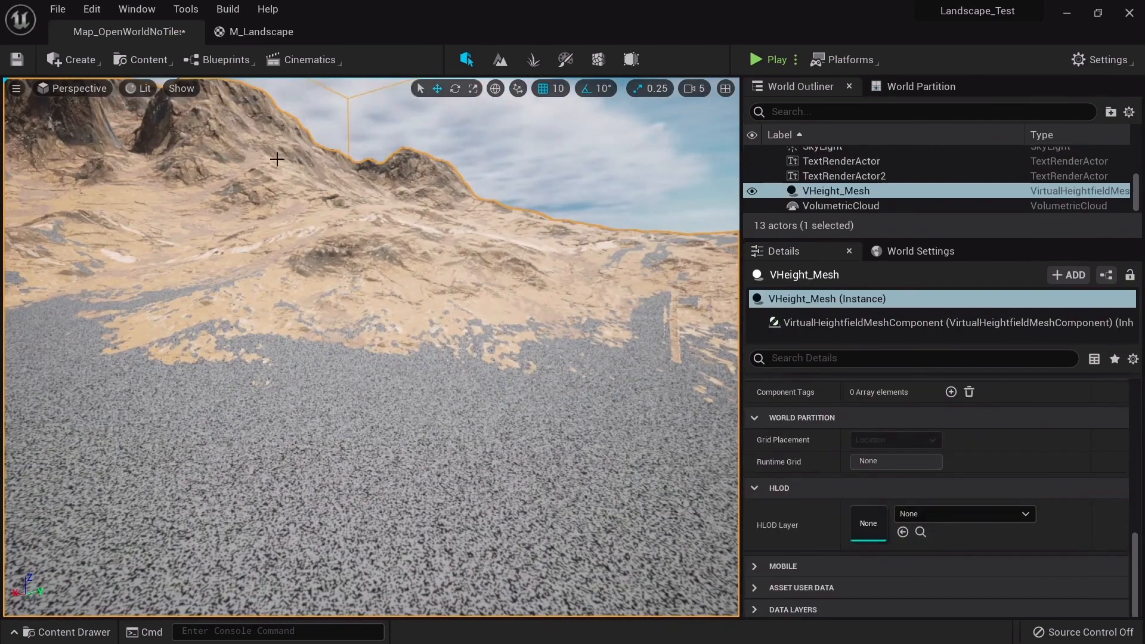
scroll(847, 197, up, 5)
click(843, 181)
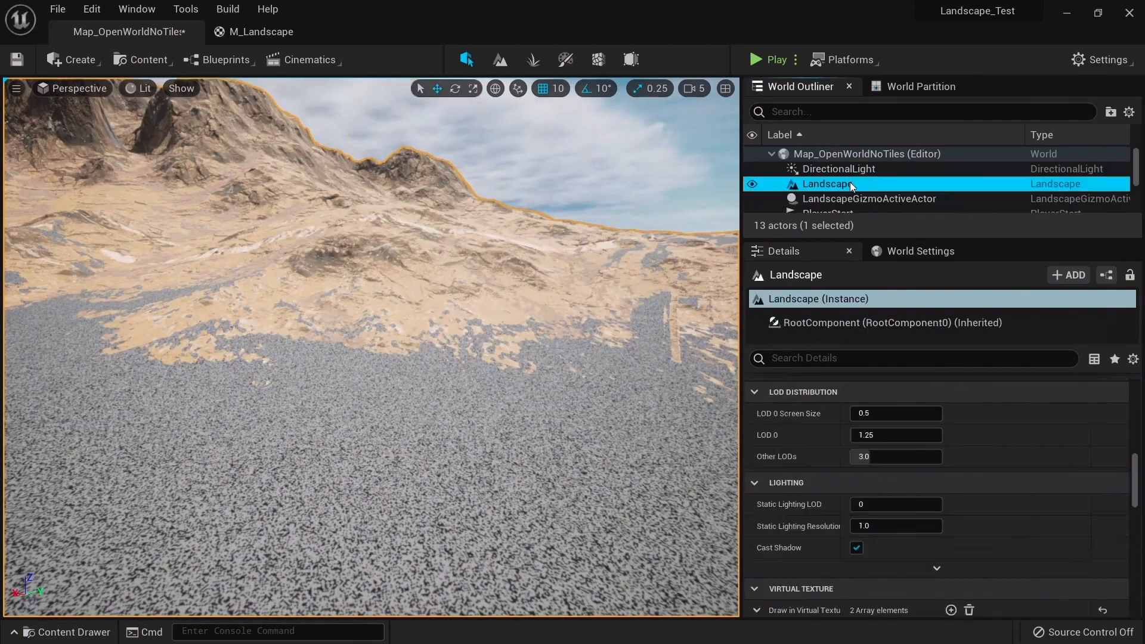
scroll(950, 479, down, 3)
scroll(950, 484, down, 2)
key(Print)
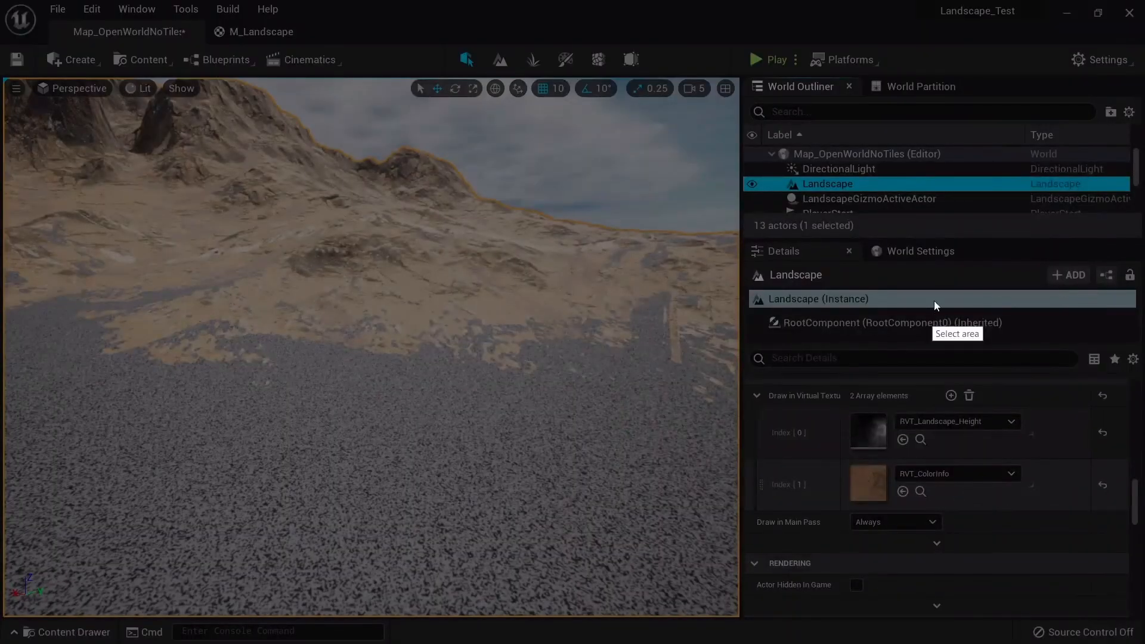
drag(1045, 167, 331, 608)
click(1056, 496)
drag(891, 457, 880, 460)
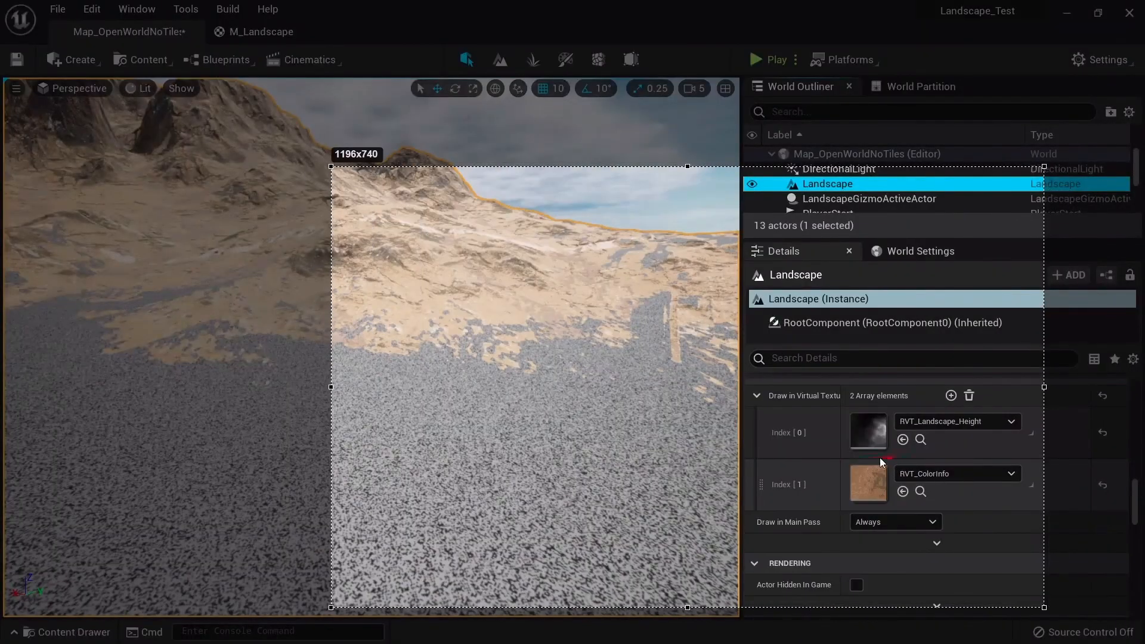
drag(910, 496, 911, 482)
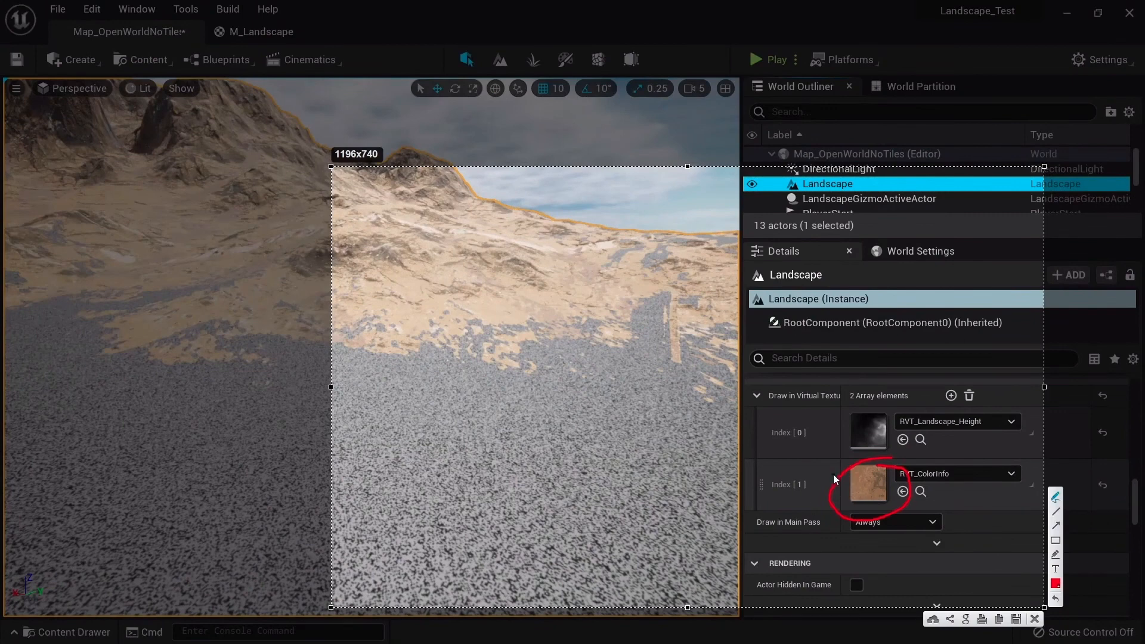
mouse_move(835, 477)
mouse_down()
mouse_move(789, 353)
mouse_move(592, 348)
mouse_move(460, 383)
mouse_move(489, 392)
mouse_up()
click(1035, 619)
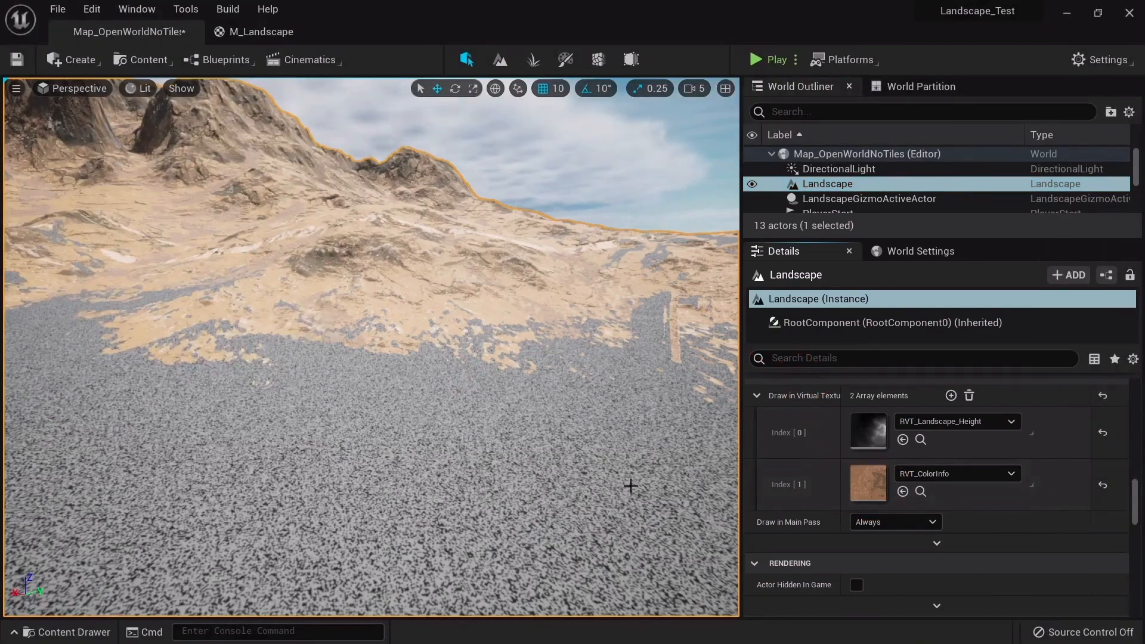
click(278, 31)
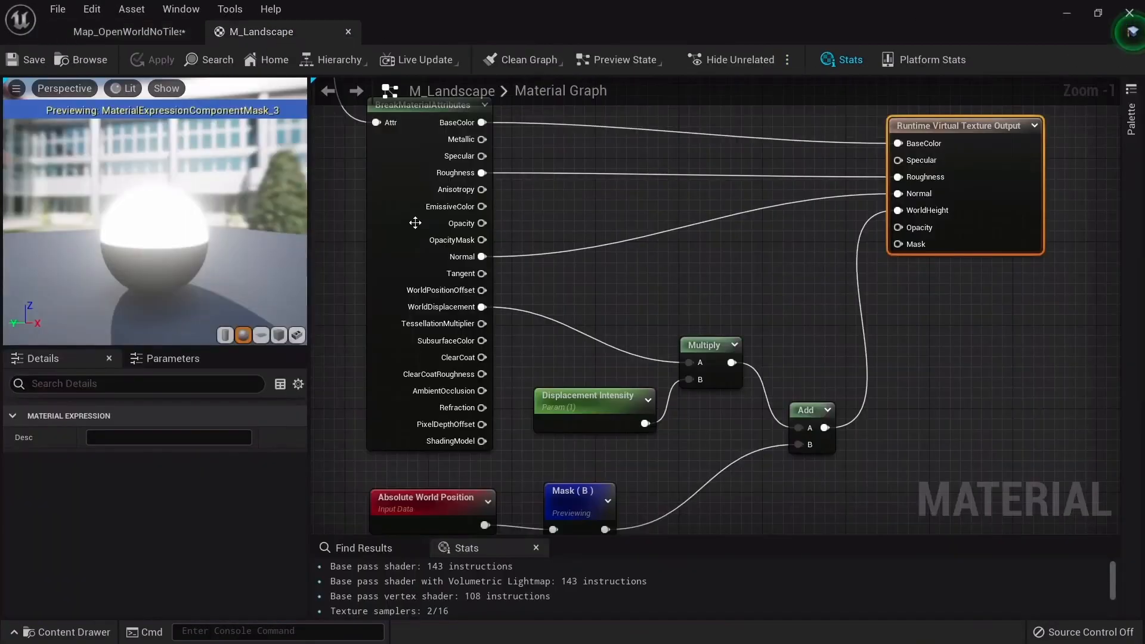
click(189, 32)
right_drag(512, 278, 507, 289)
Step: Create a material named M_VirtualHeightfield_mesh_colorinfo in the MasteringLandscapes Materials folder
key(ctrl+space)
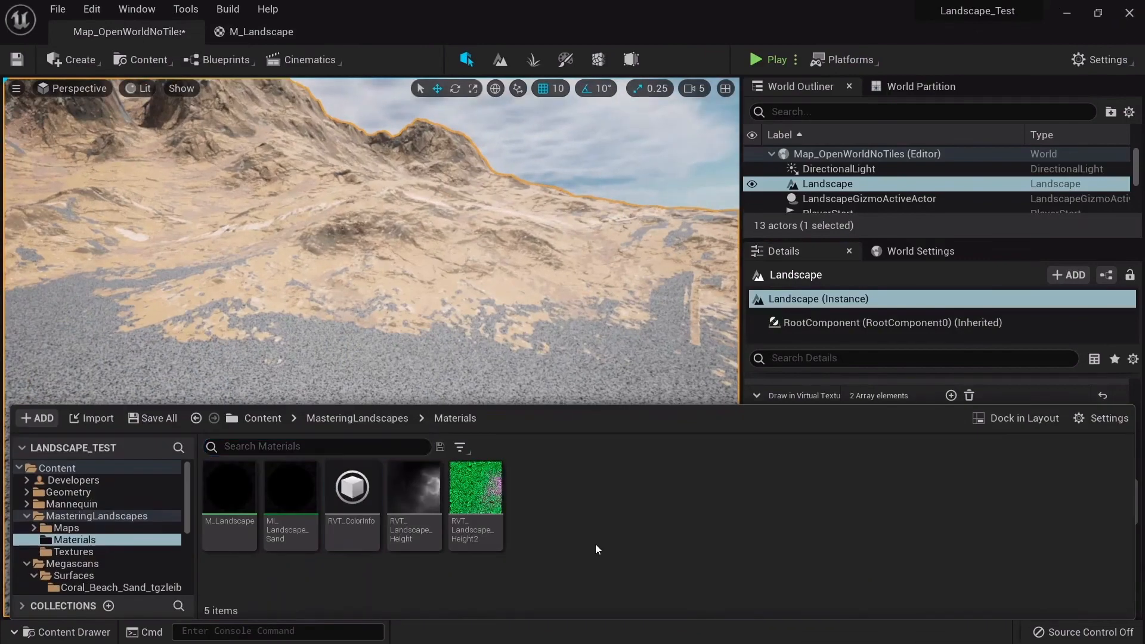
right_click(590, 517)
click(660, 200)
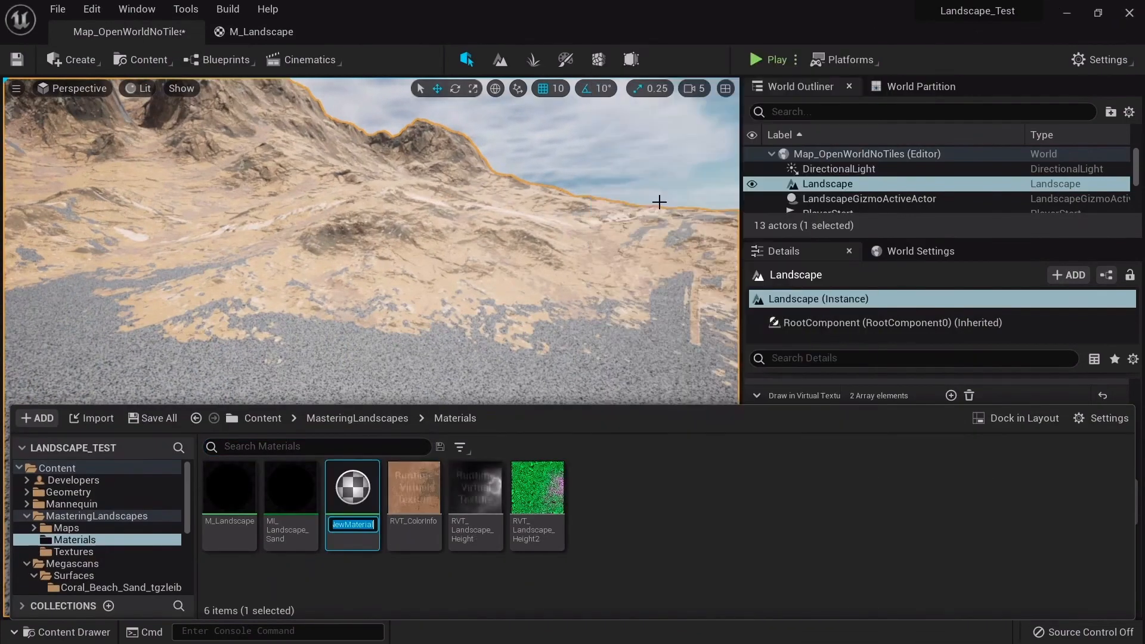
text(M_)
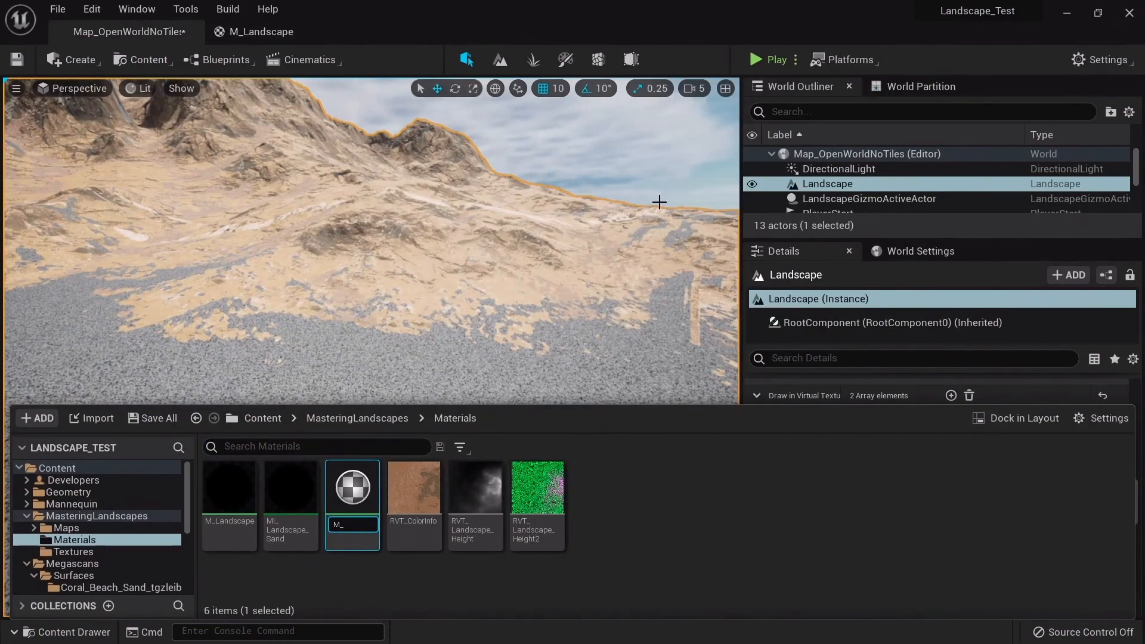
text(VirtualHei)
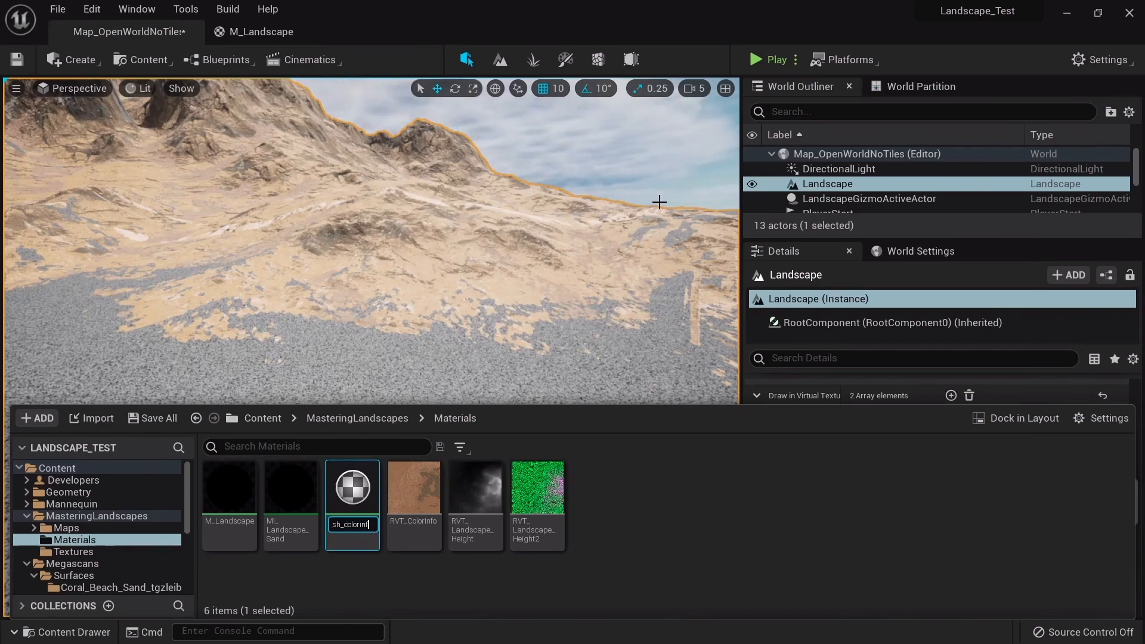
text(o)
key(Return)
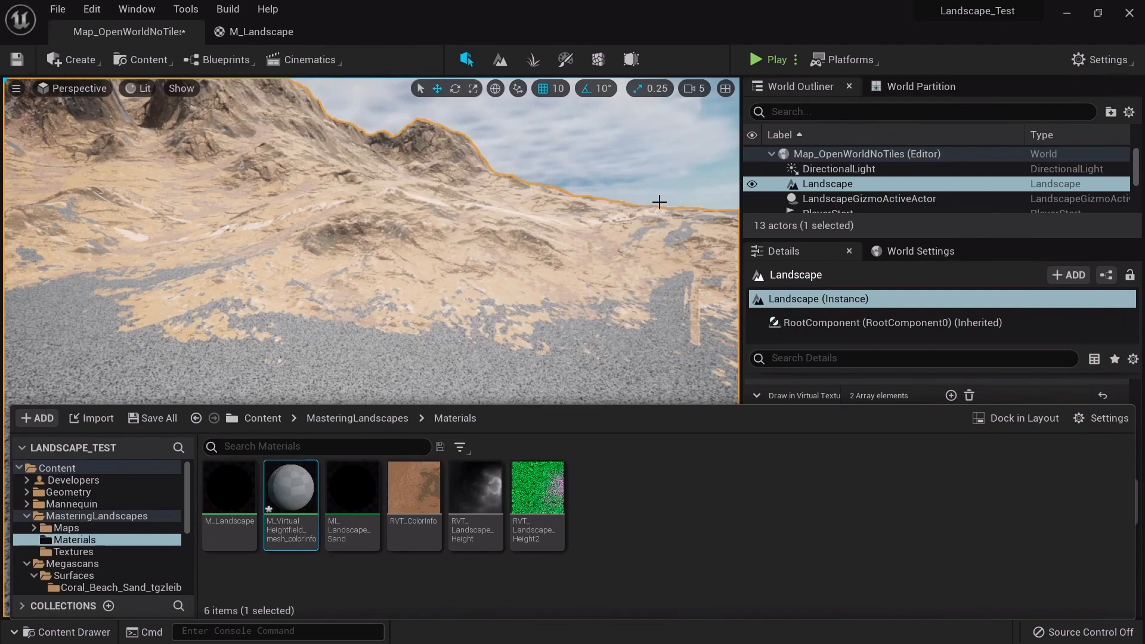
Step: Open the M_VirtualHeightfield_mesh_colorinfo material and place its editor after M_Landscape among the open documents
double_click(292, 501)
drag(156, 31, 460, 30)
scroll(585, 137, down, 3)
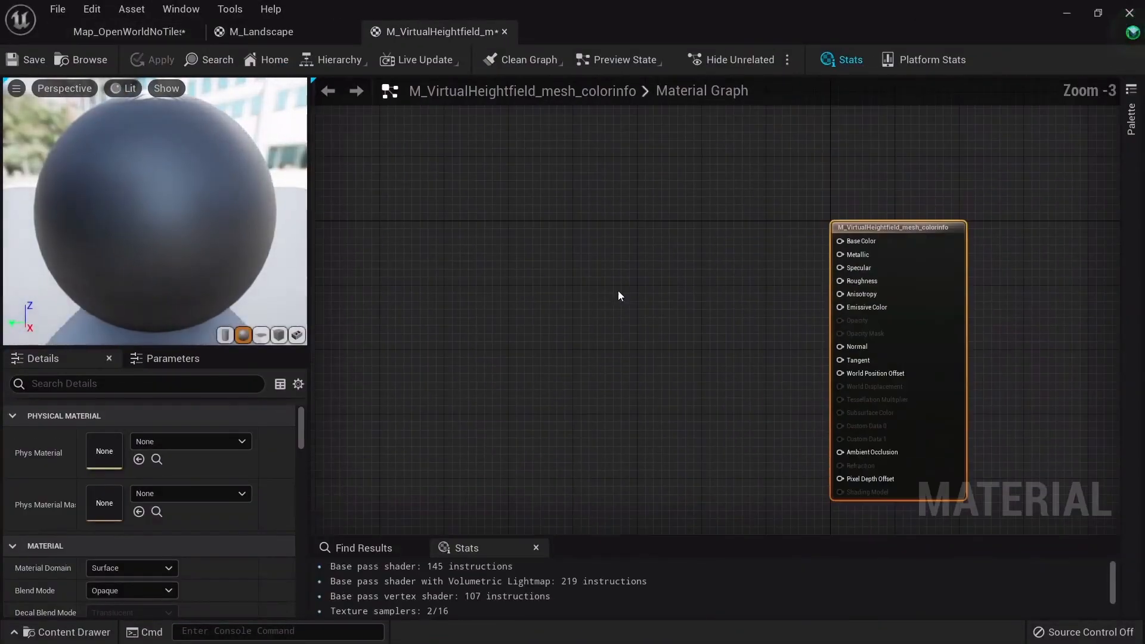
Step: Add a RuntimeVirtualTextureSample node to the material graph and place it ahead of the material's output node
right_click(513, 261)
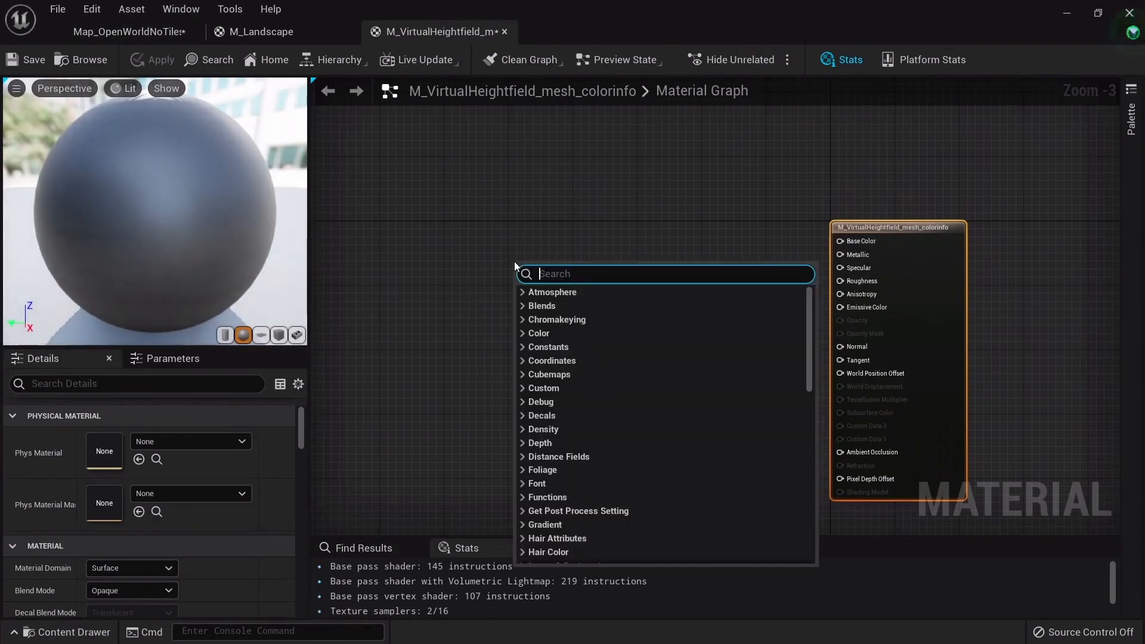
text(virtual)
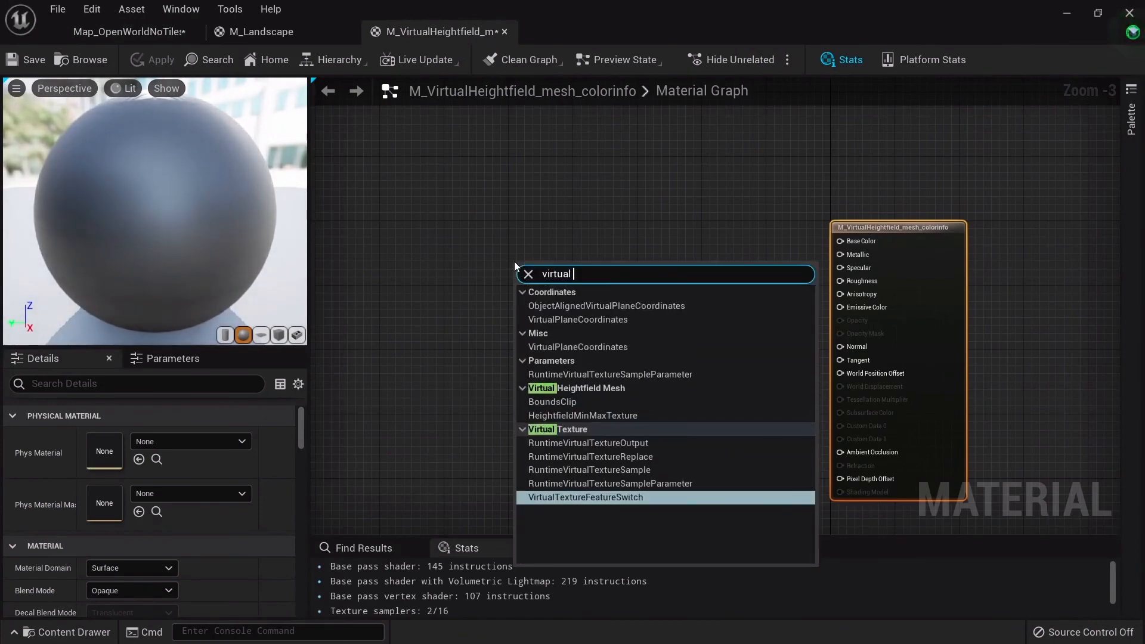
text( texture)
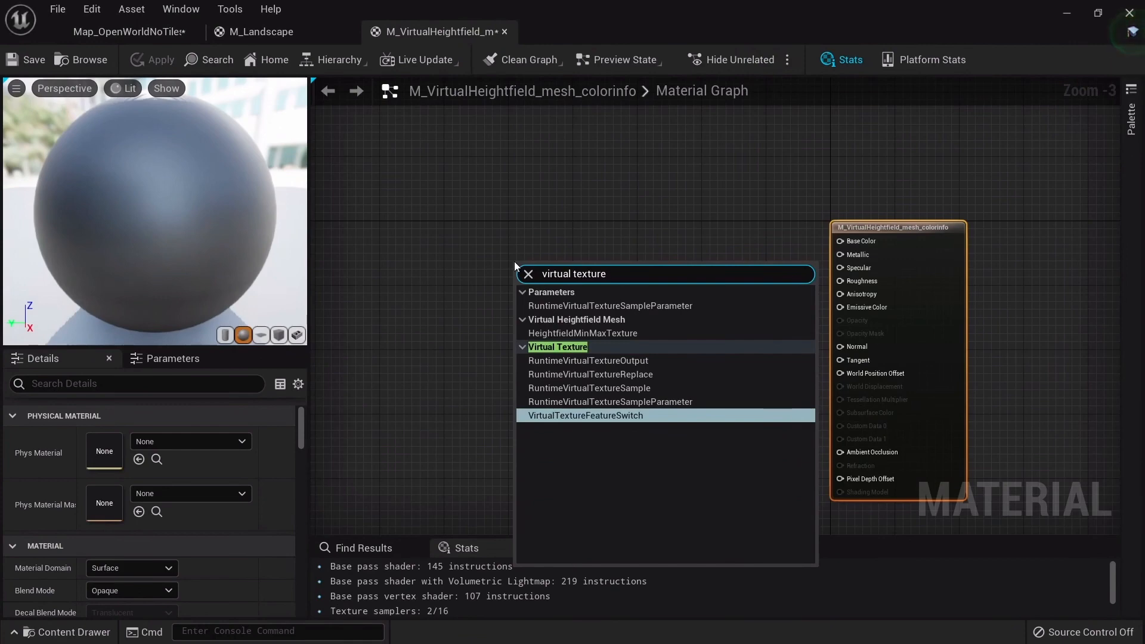
click(649, 389)
scroll(612, 262, up, 3)
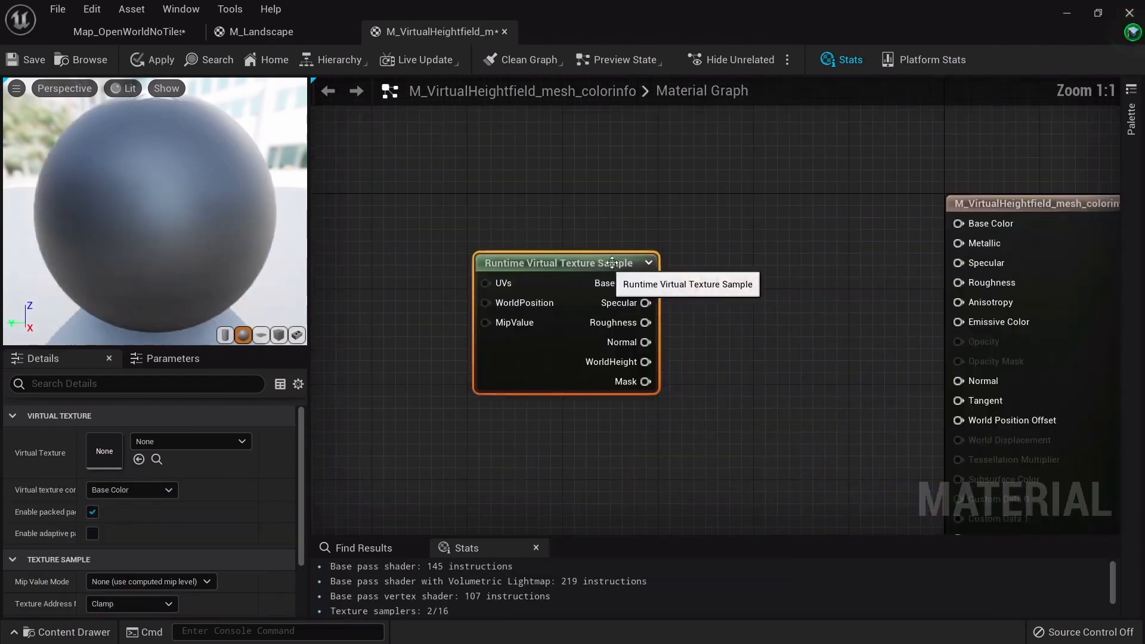
drag(612, 262, 688, 275)
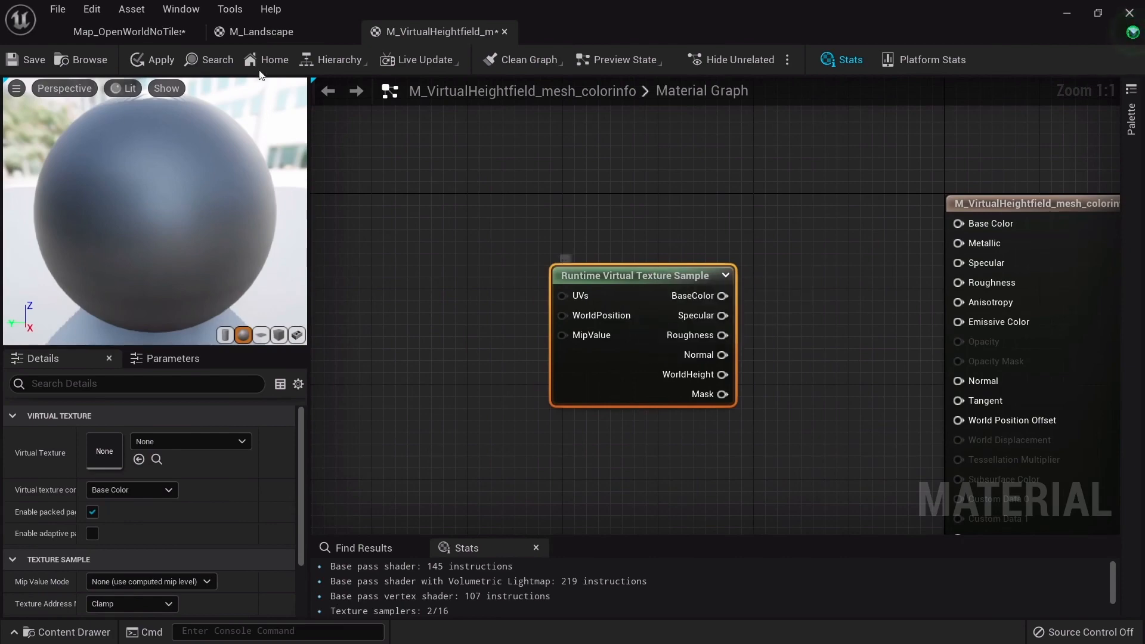
Step: Set the Runtime Virtual Texture Sample node's virtual texture to RVT_ColorInfo
click(224, 34)
click(425, 31)
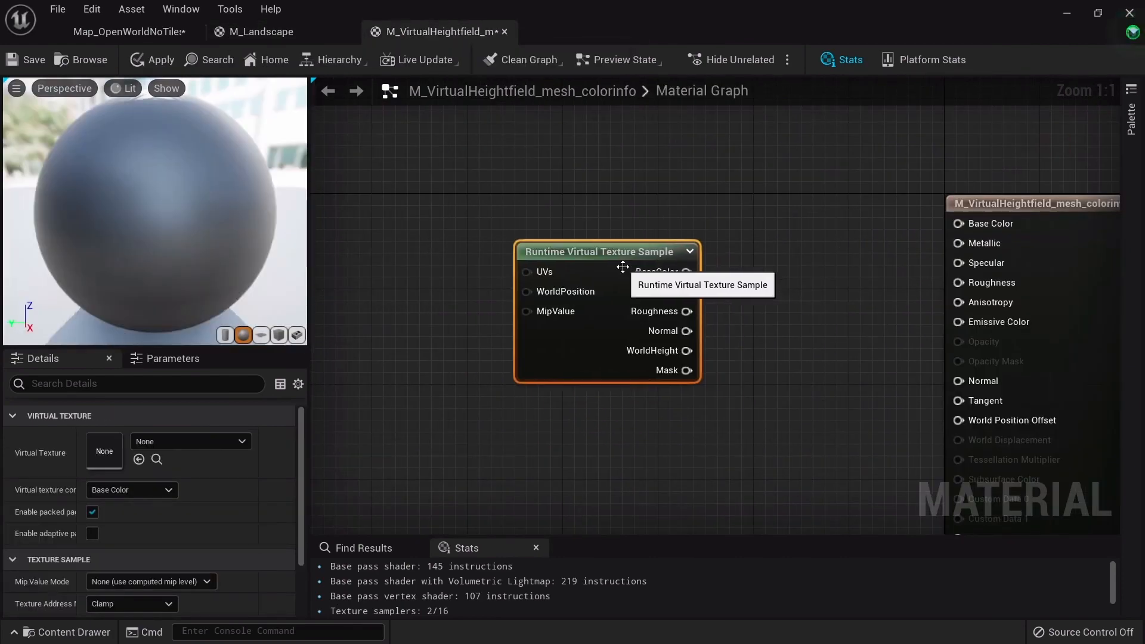
right_drag(754, 305, 634, 270)
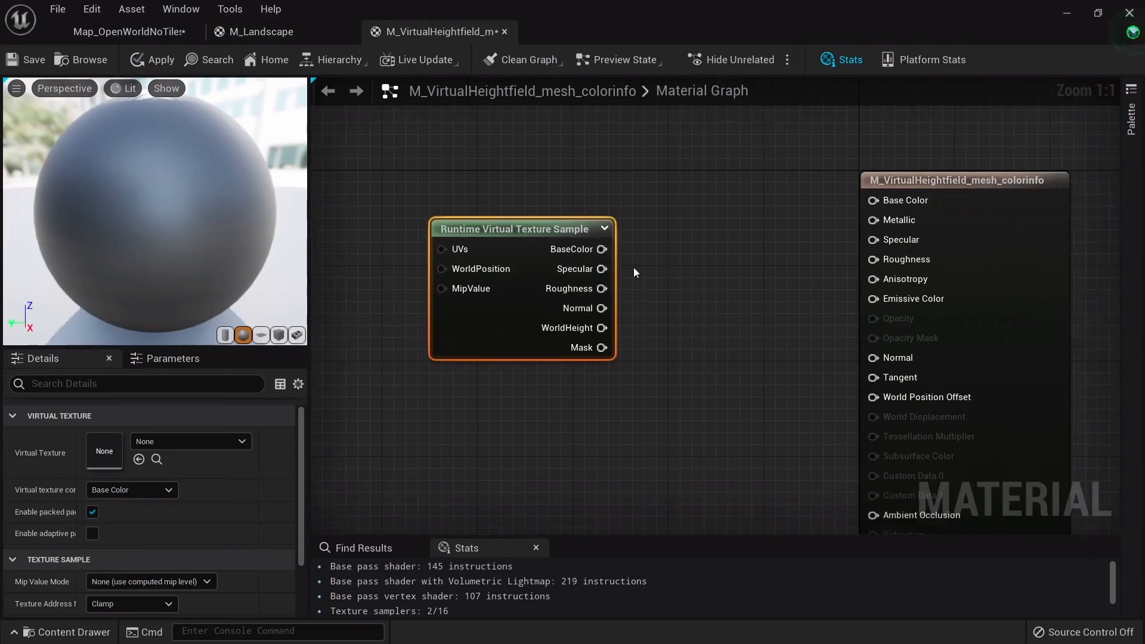
click(182, 441)
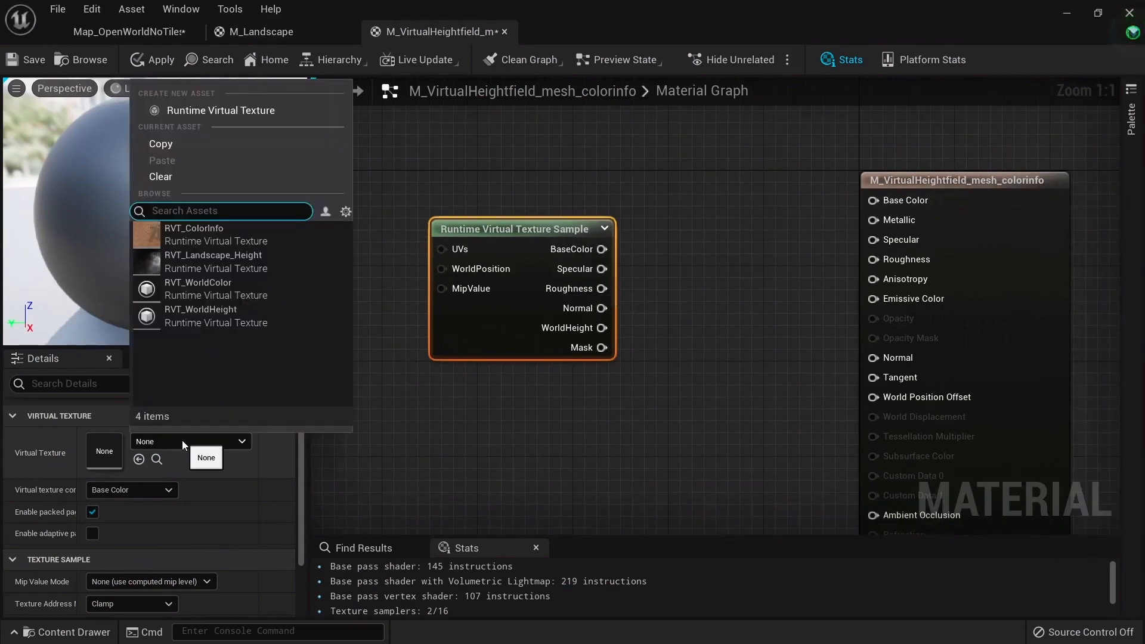
click(216, 228)
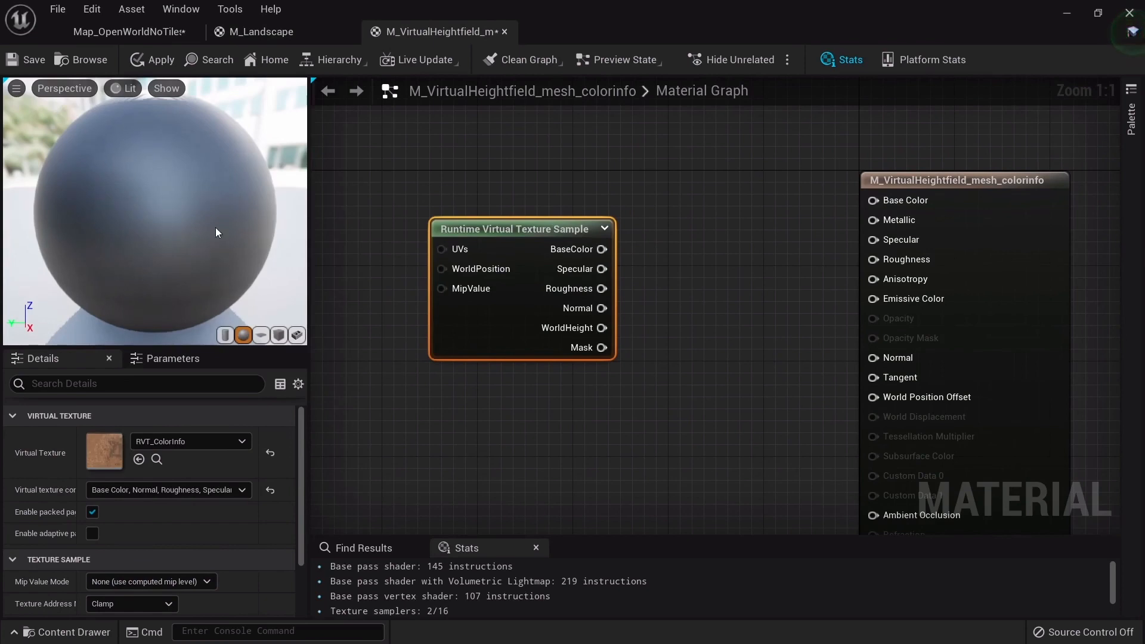
Step: Connect the sample node's BaseColor, Specular, Roughness and Normal outputs to the matching material inputs, then apply and save the material
drag(602, 249, 872, 203)
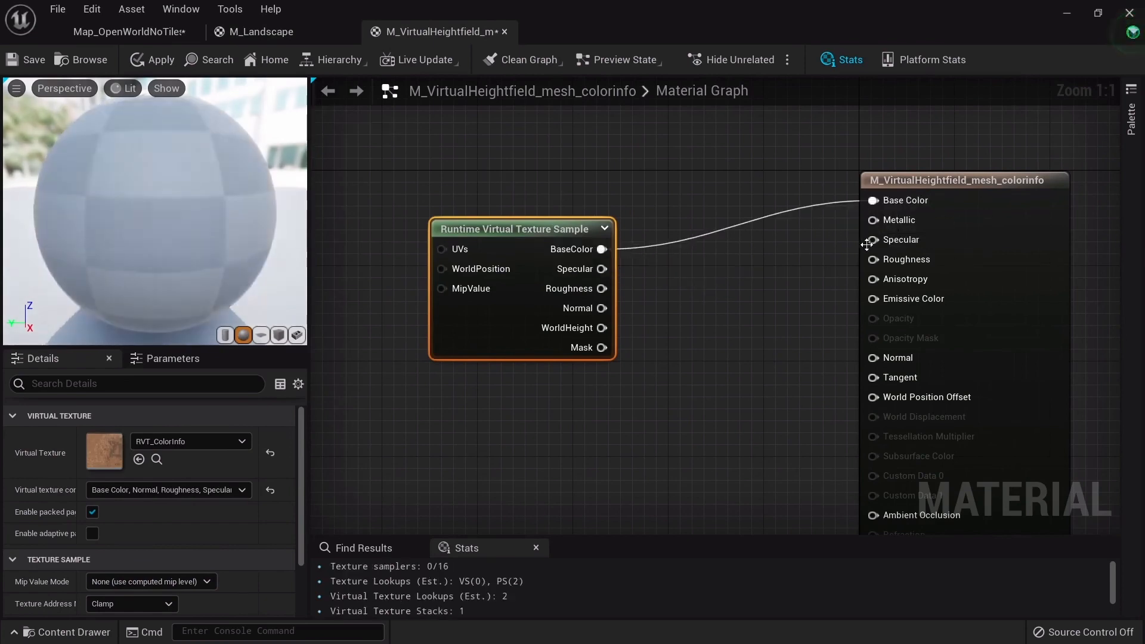
drag(873, 259, 602, 289)
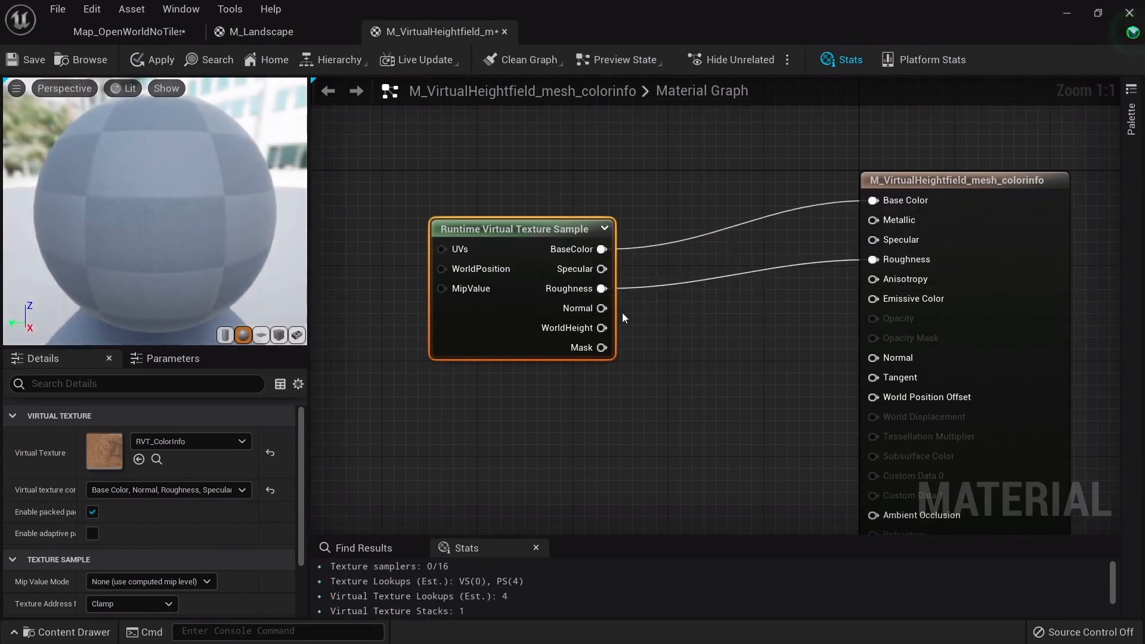
right_drag(602, 288, 580, 267)
drag(580, 286, 851, 335)
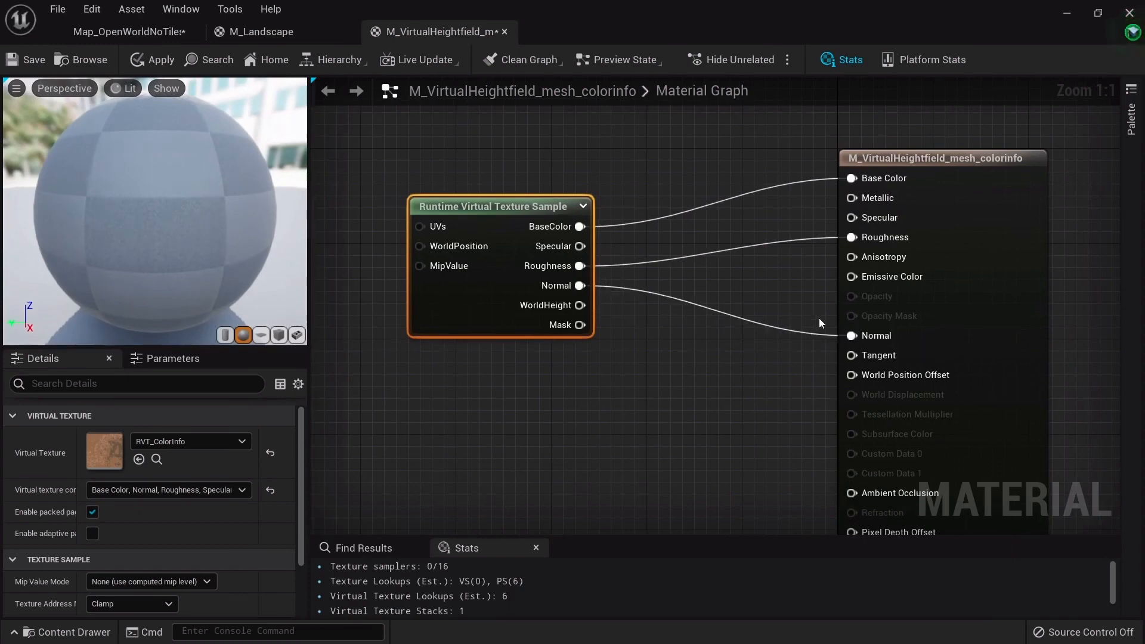
drag(580, 246, 853, 218)
right_drag(732, 379, 701, 331)
scroll(700, 332, down, 3)
scroll(530, 272, up, 3)
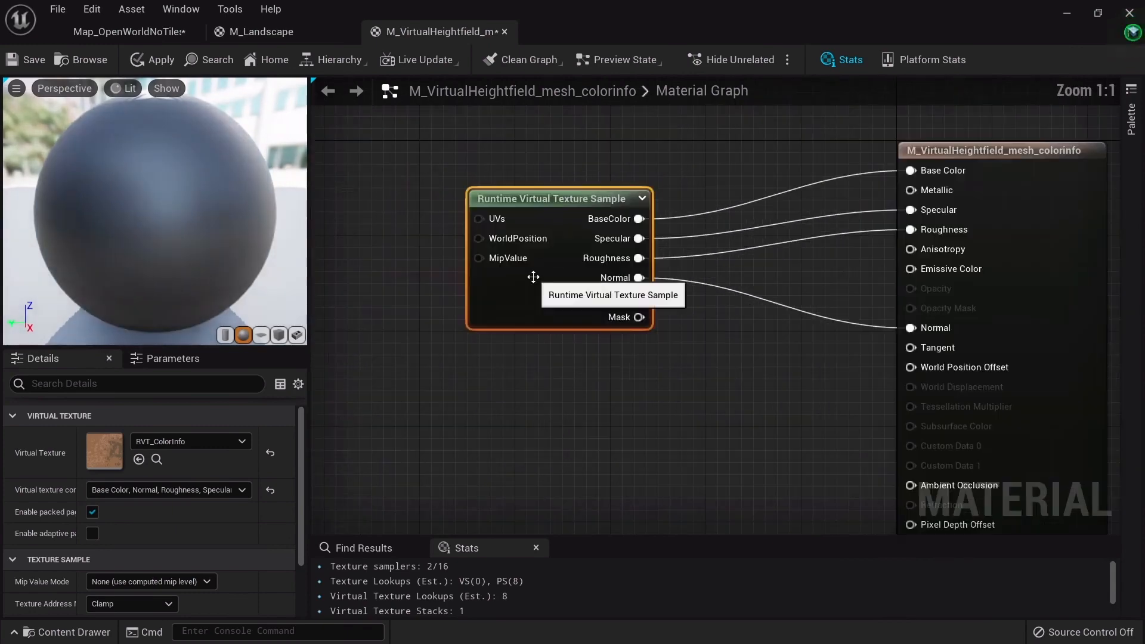
click(151, 60)
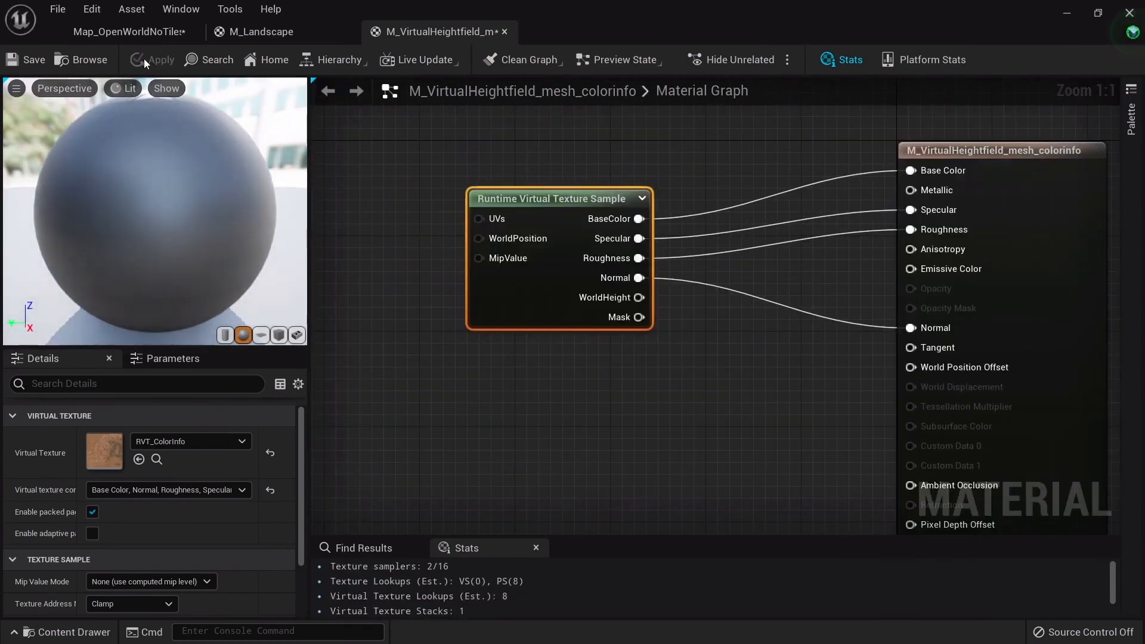
click(18, 66)
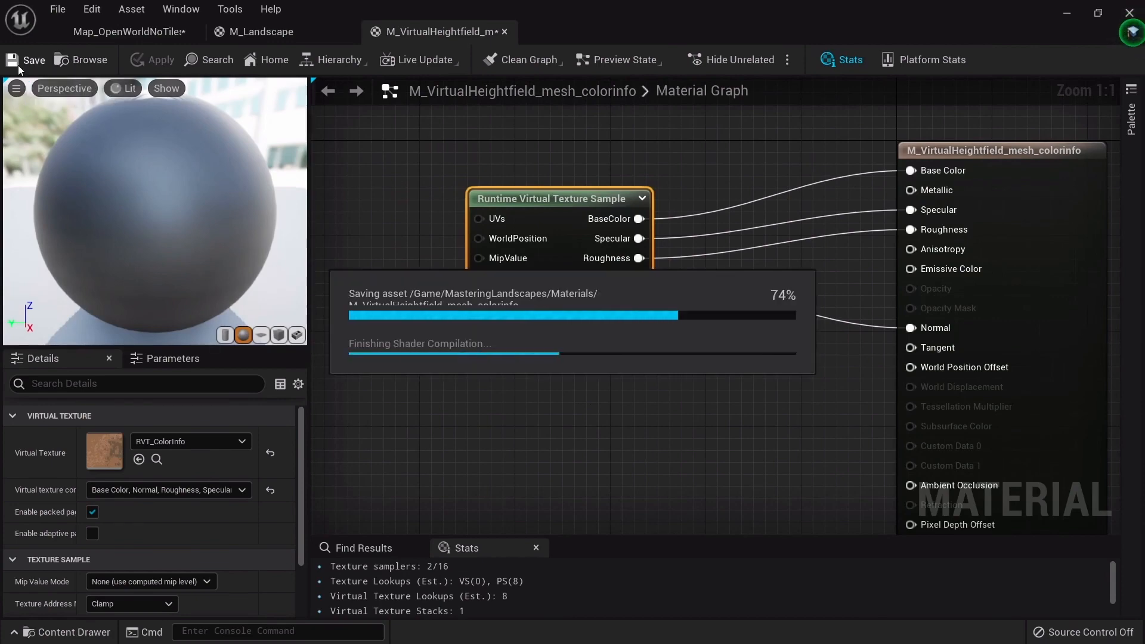
Step: Return to the Map_OpenWorldNoTiles level, select the VHeight_Mesh actor and bring up its Rendering material setting
click(259, 35)
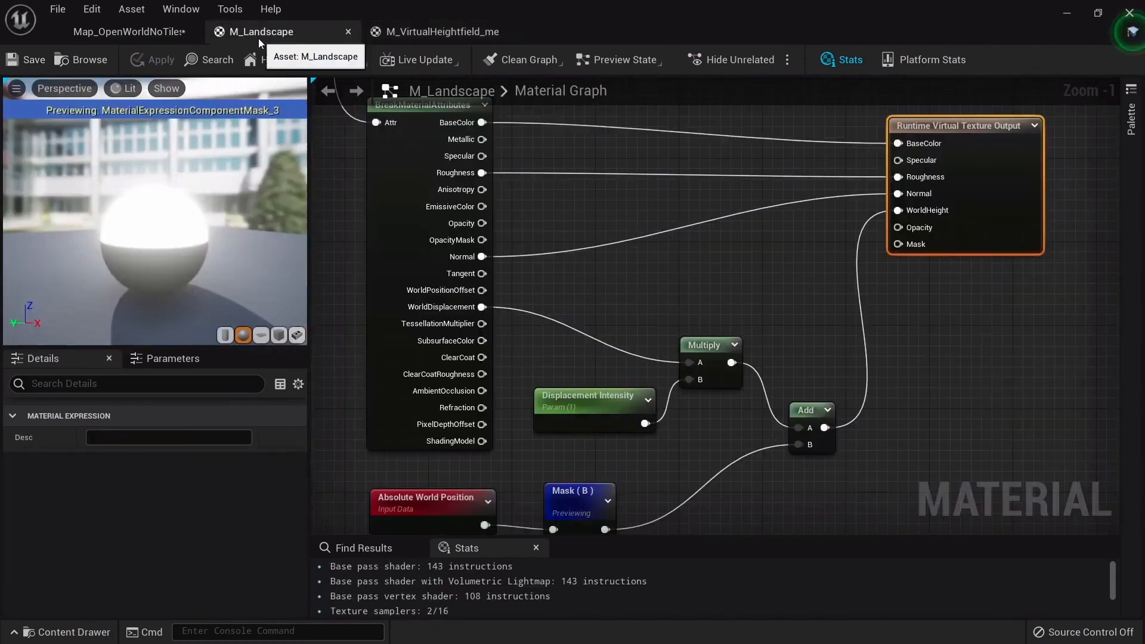
click(122, 35)
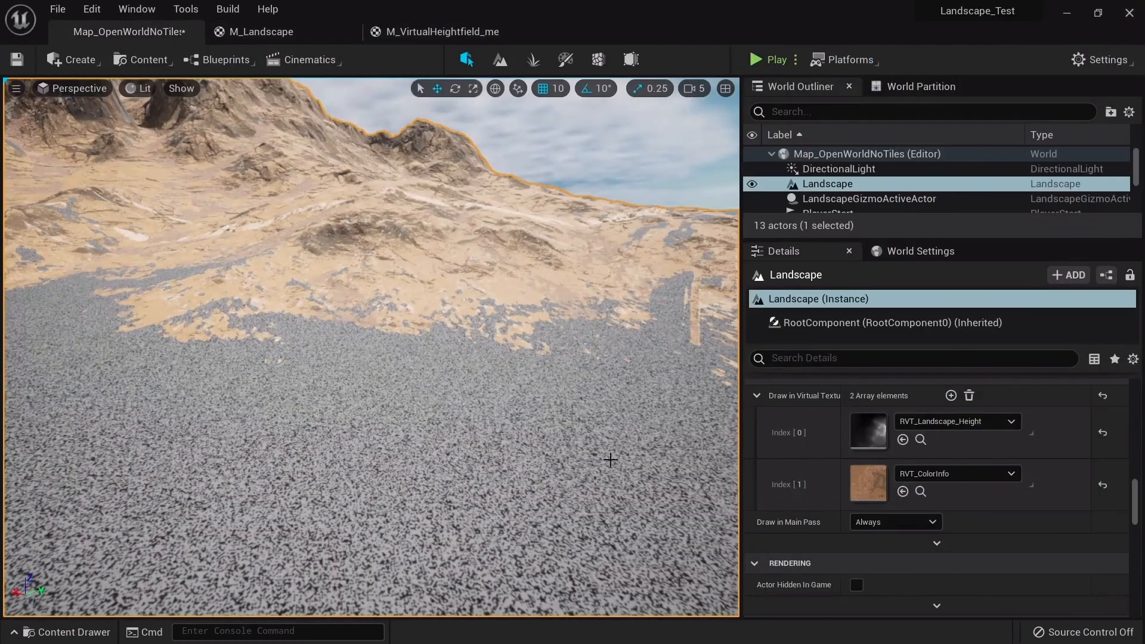
click(490, 378)
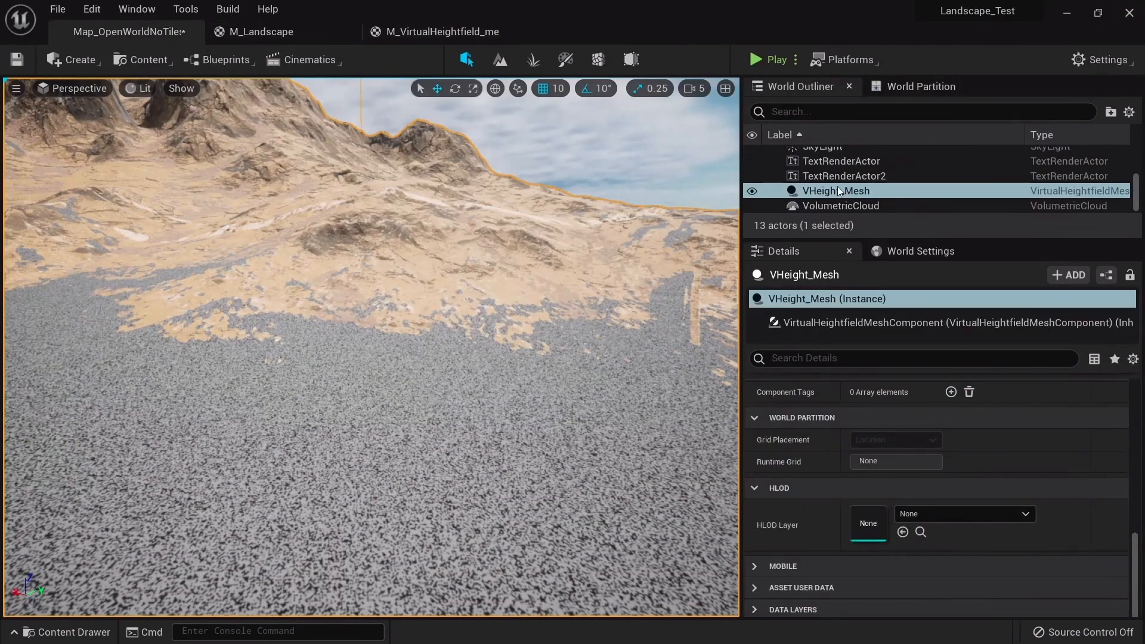
scroll(886, 522, up, 3)
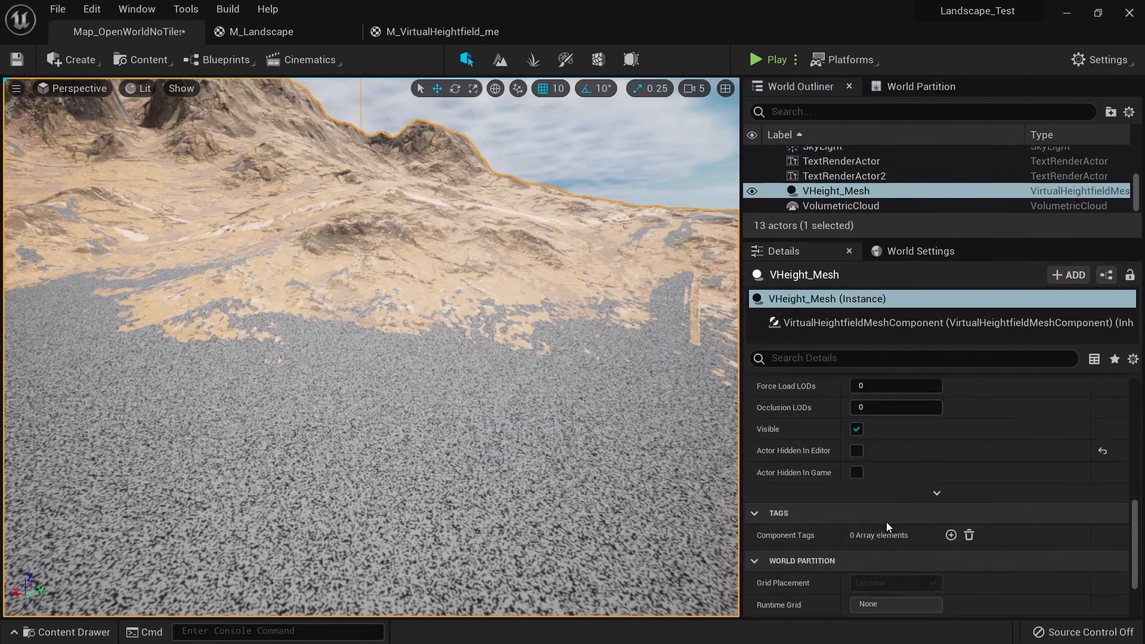
scroll(886, 521, up, 5)
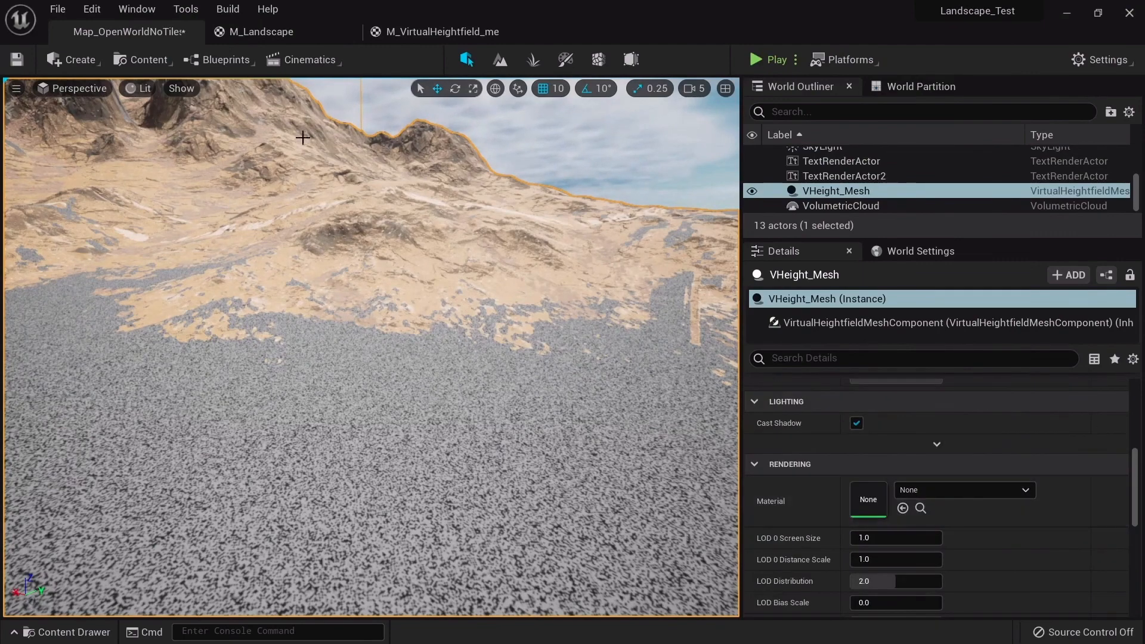
Step: Check the M_VirtualHeightfield_mesh_colorinfo material in its graph and folder, then look at the materials available for VHeight_Mesh
click(284, 36)
click(438, 32)
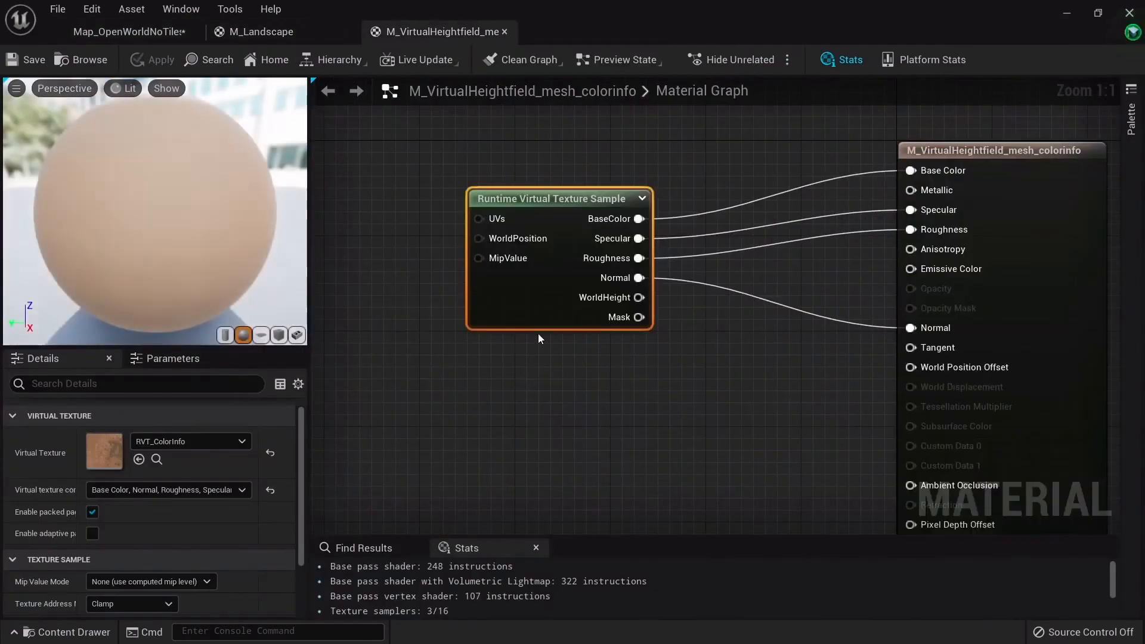
right_drag(538, 334, 533, 354)
key(ctrl+space)
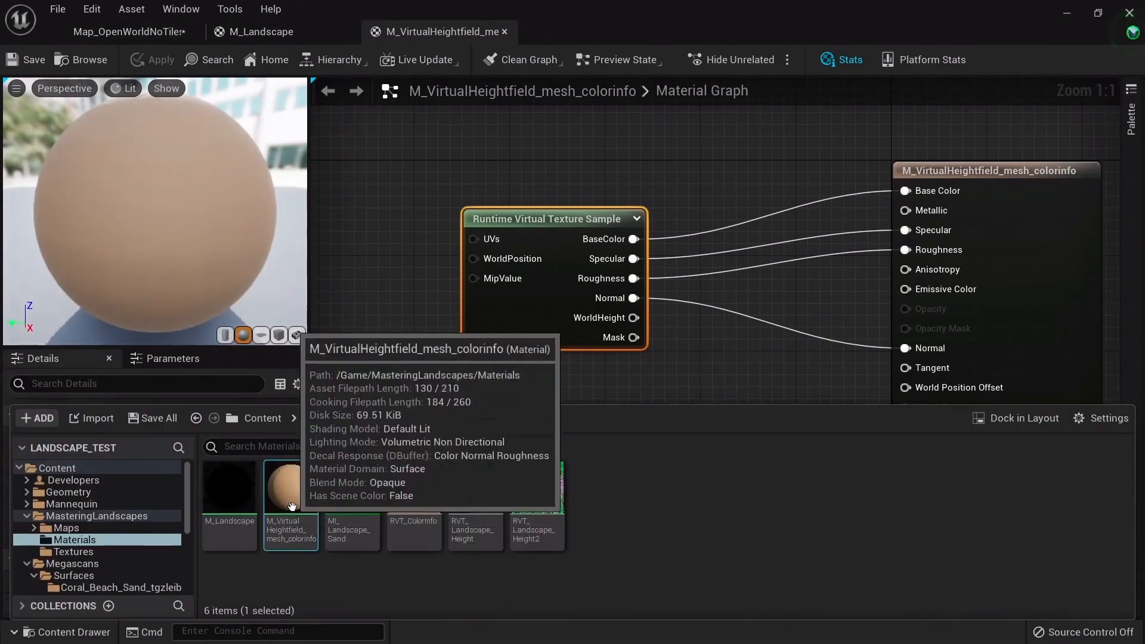
click(166, 34)
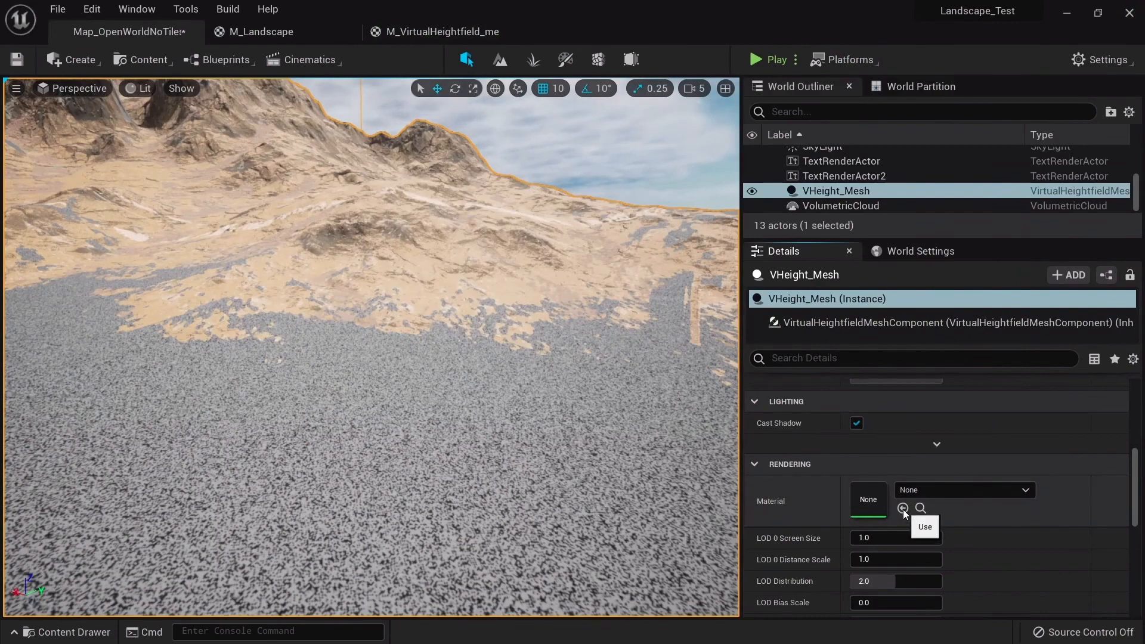
click(911, 489)
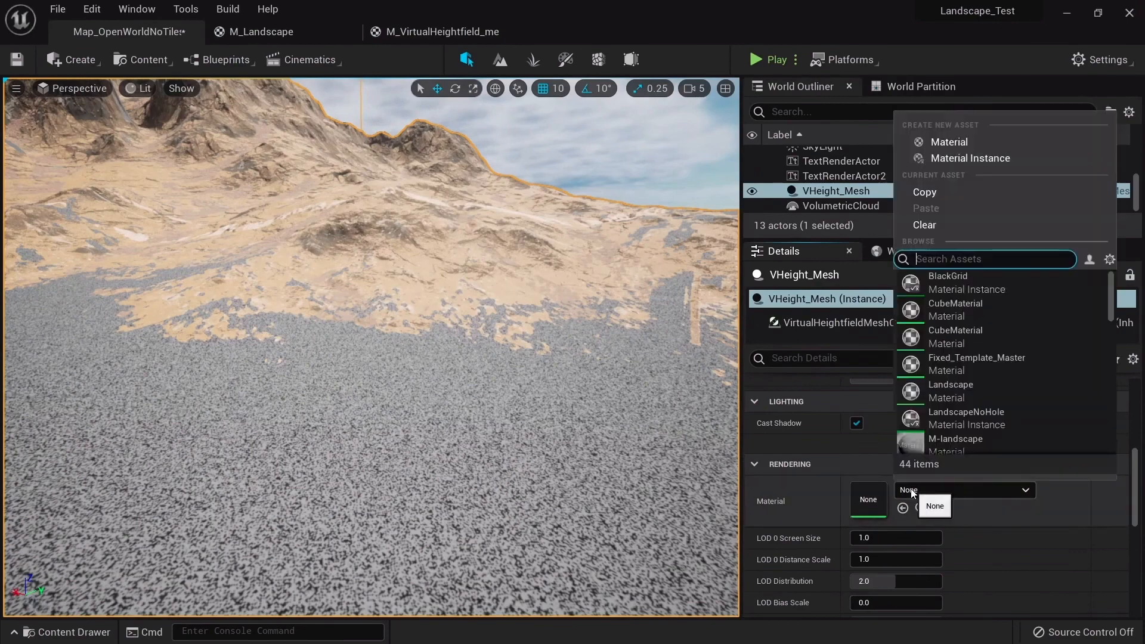
click(911, 490)
Step: Enable Actor Hidden In Editor for the VHeight_Mesh actor and return to its Rendering material setting
right_drag(529, 458, 340, 471)
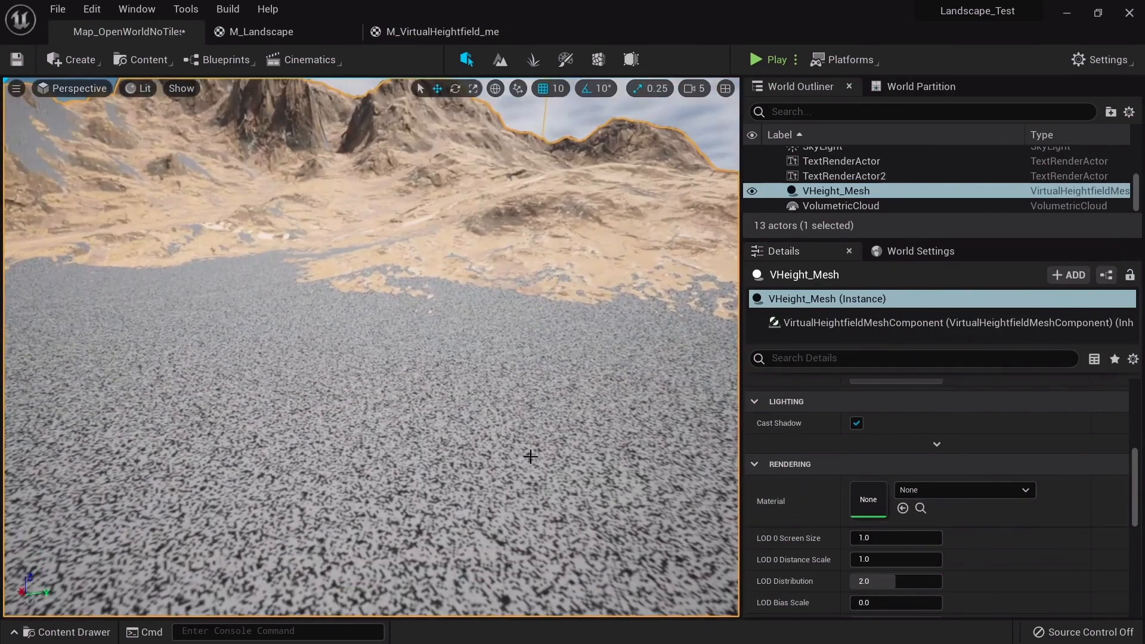
scroll(862, 531, down, 5)
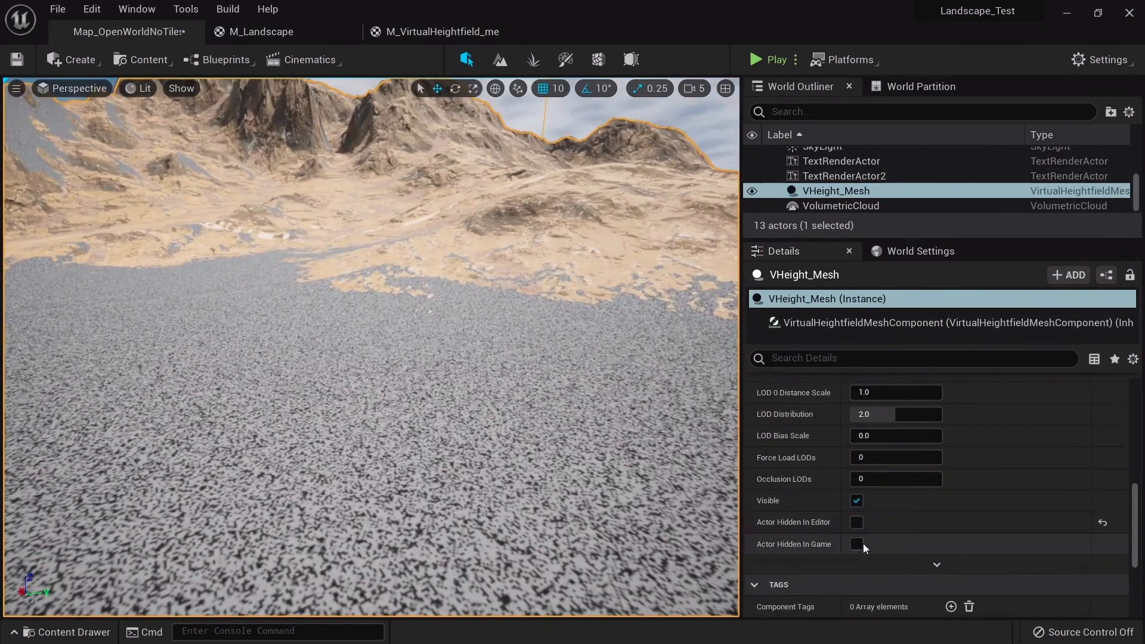
click(857, 522)
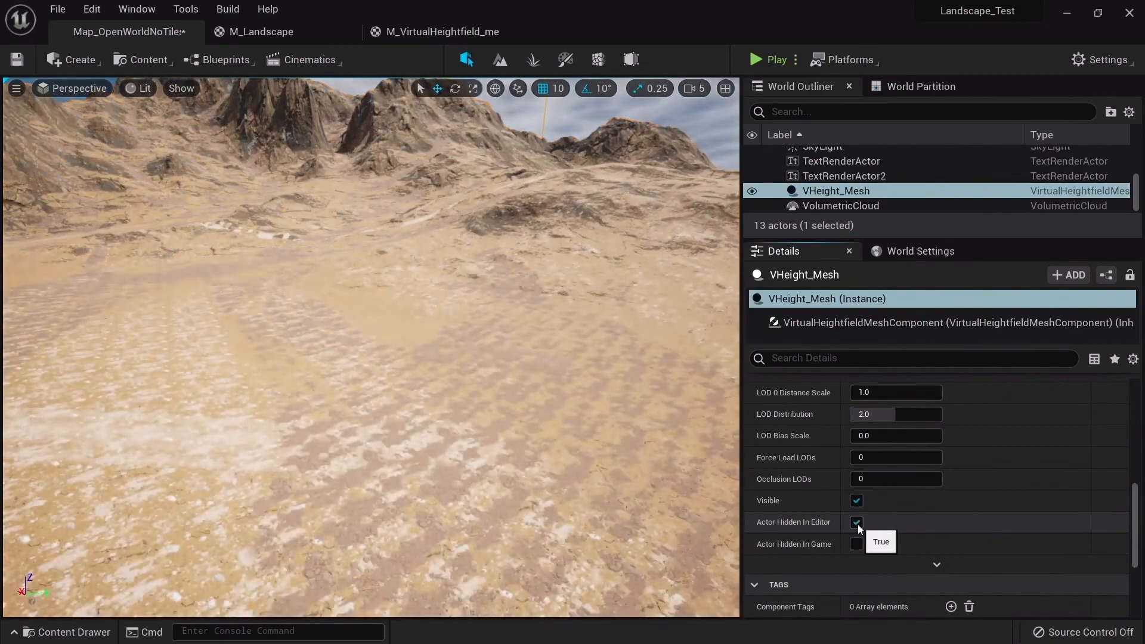
scroll(974, 452, down, 1)
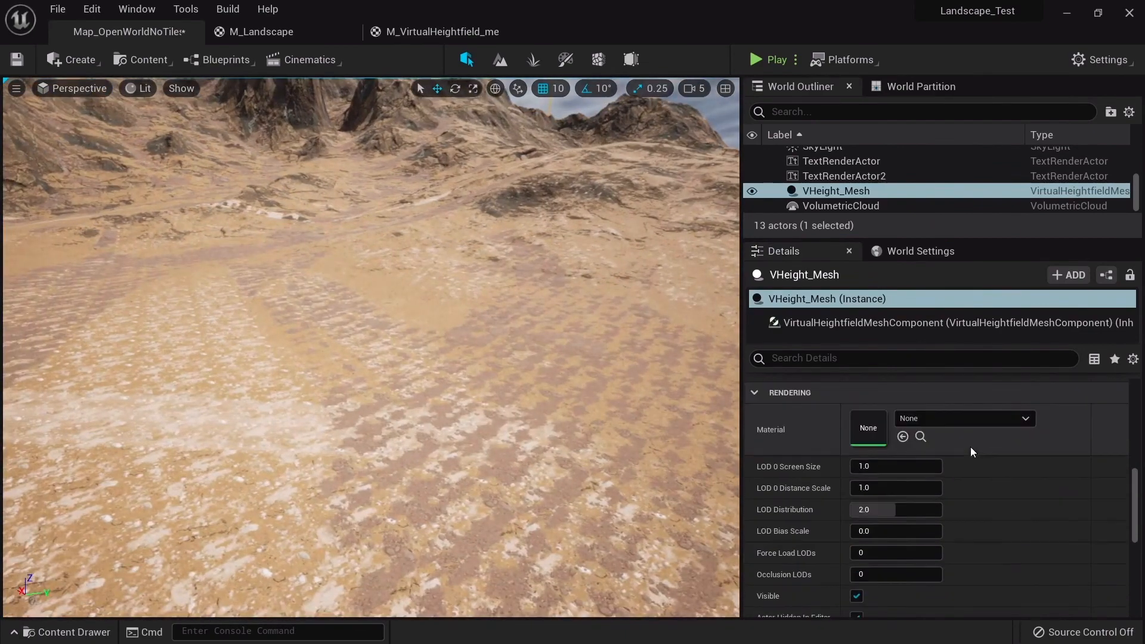
Step: Assign the M_VirtualHeightfield_mesh_colorinfo material from the Materials folder to the VHeight_Mesh actor's Material setting
click(965, 418)
click(965, 417)
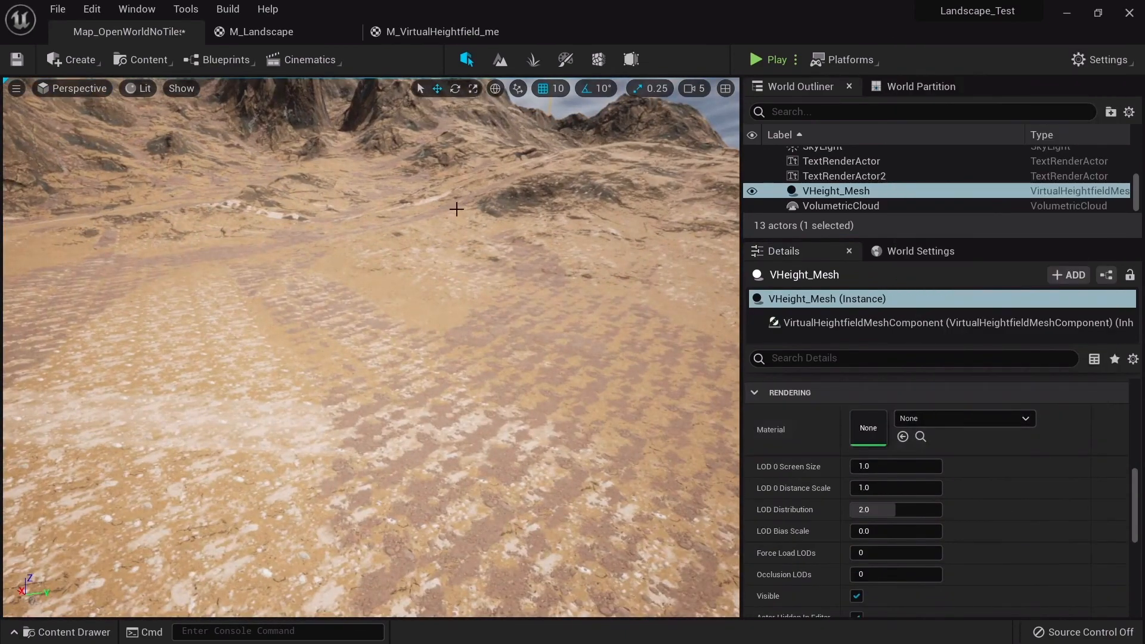
click(252, 33)
click(442, 32)
key(ctrl+space)
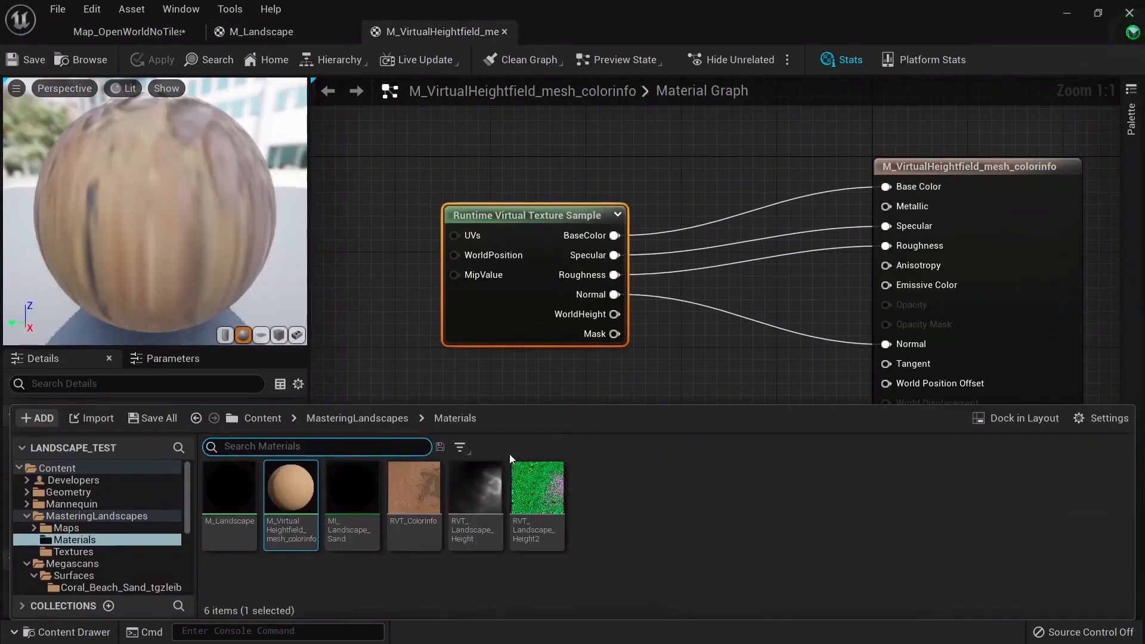
drag(291, 488, 878, 429)
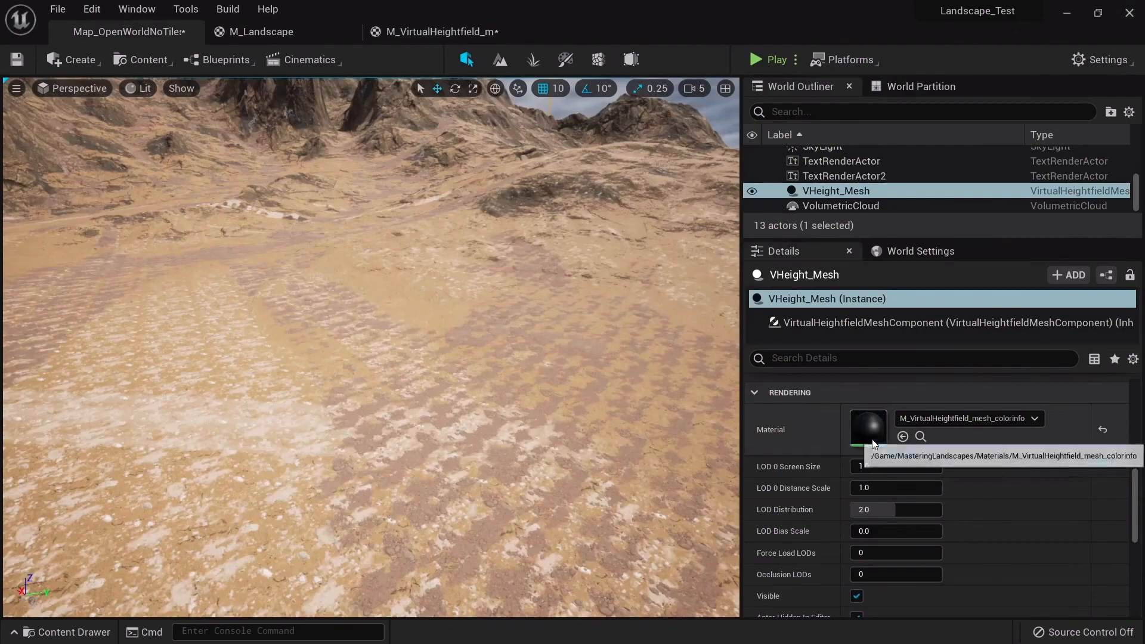
right_drag(473, 432, 607, 118)
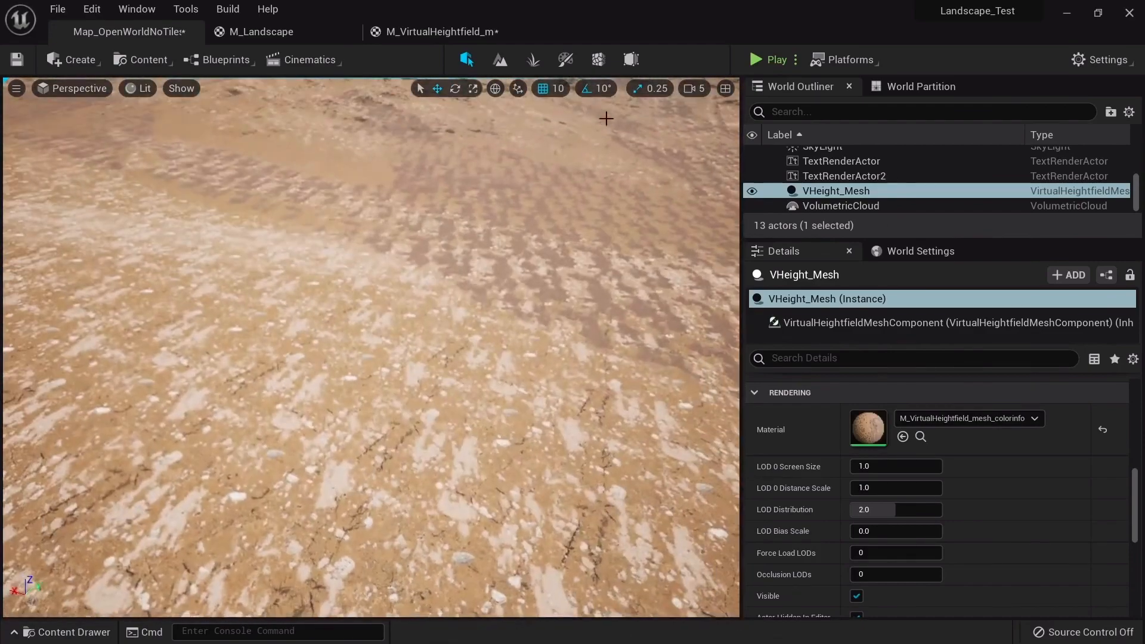
Step: Switch to landscape painting and paint a patch of layer L5 on the ground in front of the camera
click(500, 60)
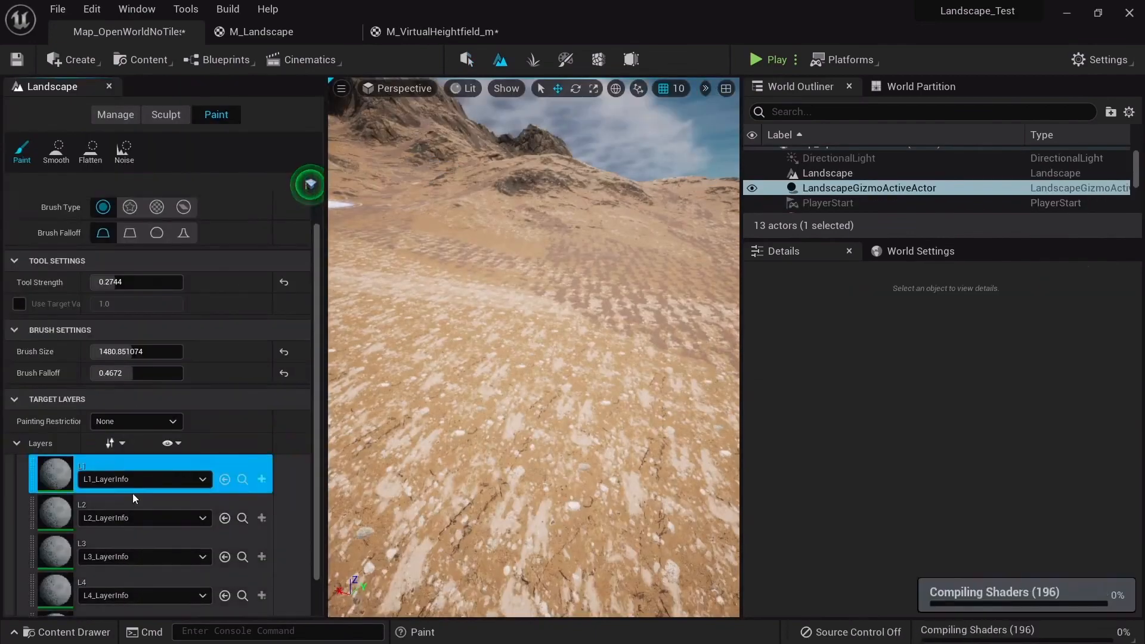
click(59, 397)
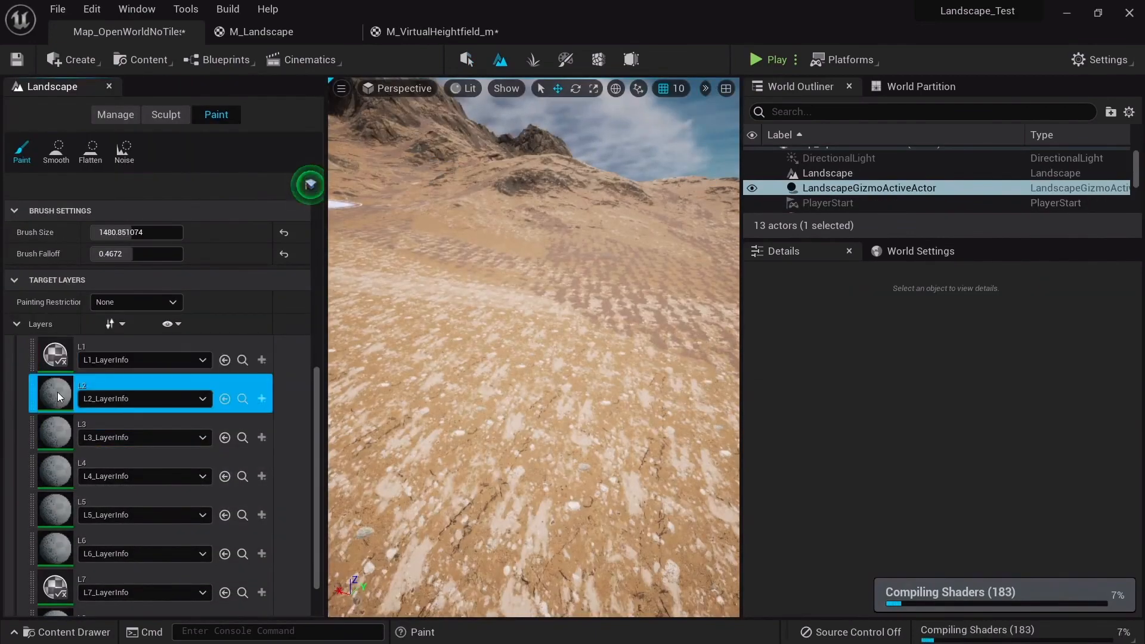
click(53, 510)
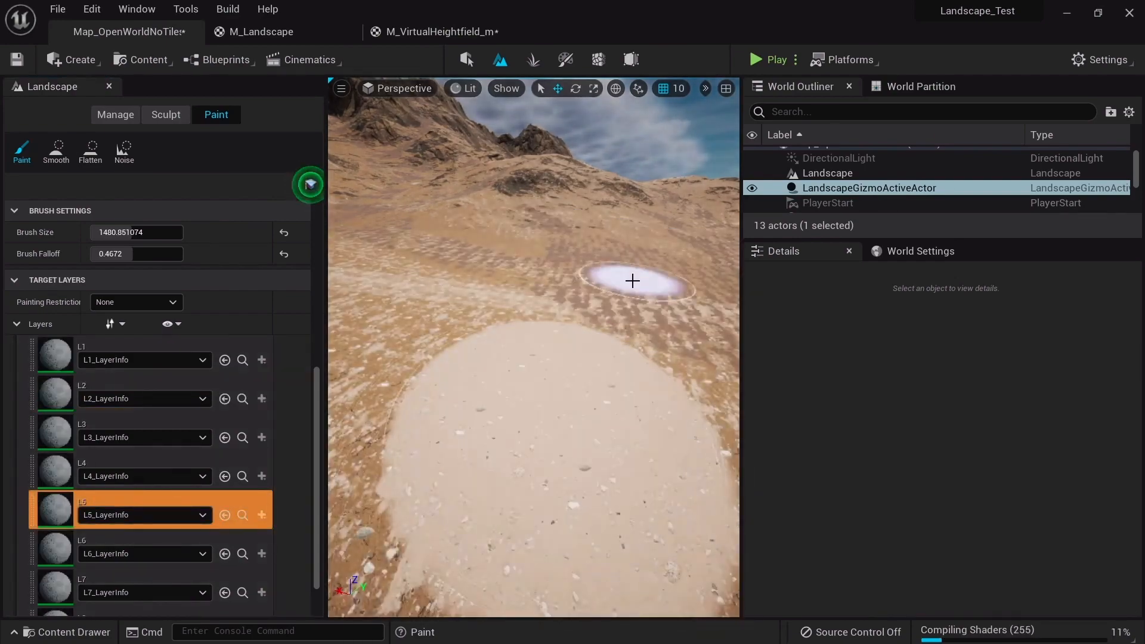
Step: Paint a patch of layer L4 on the ground beside the L5 patch
right_drag(632, 278, 581, 251)
click(55, 471)
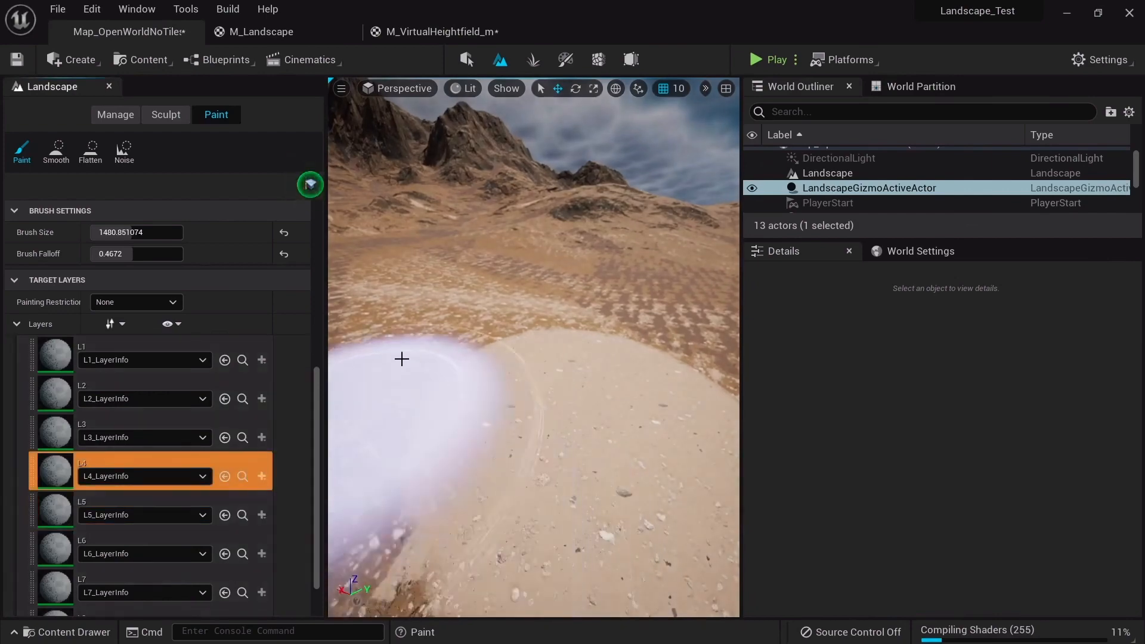
drag(455, 316, 394, 392)
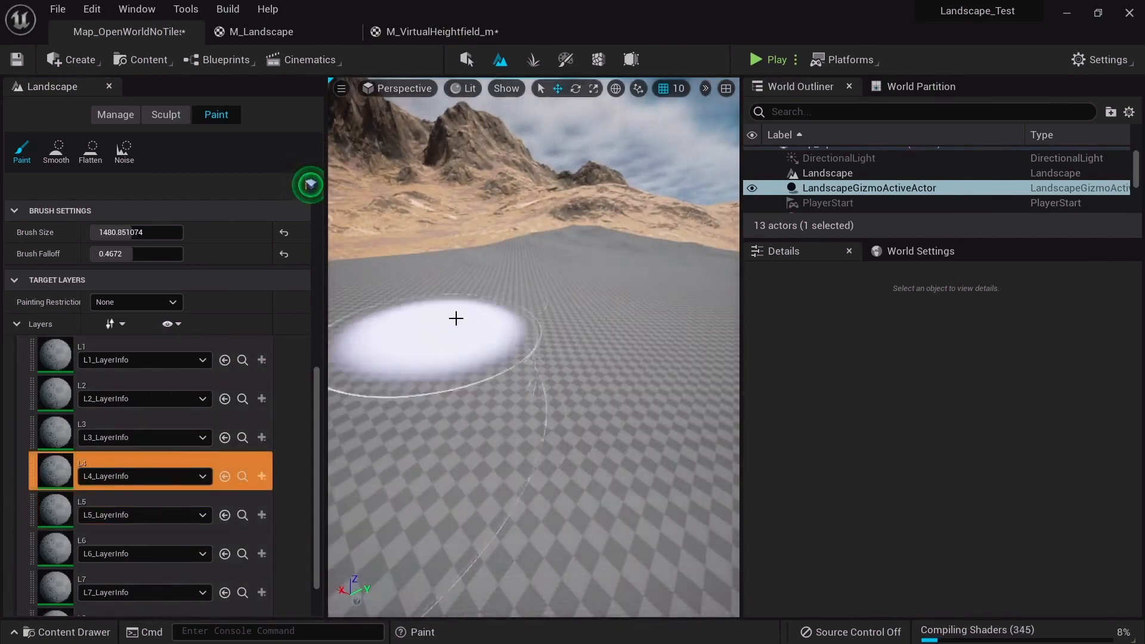
Step: Leave landscape editing for selection mode and examine the painted L4 and L5 patches up close from several angles
mouse_move(564, 363)
right_down()
mouse_move(567, 477)
mouse_move(561, 430)
mouse_move(561, 442)
mouse_move(593, 305)
right_up()
key(s)
key(w)
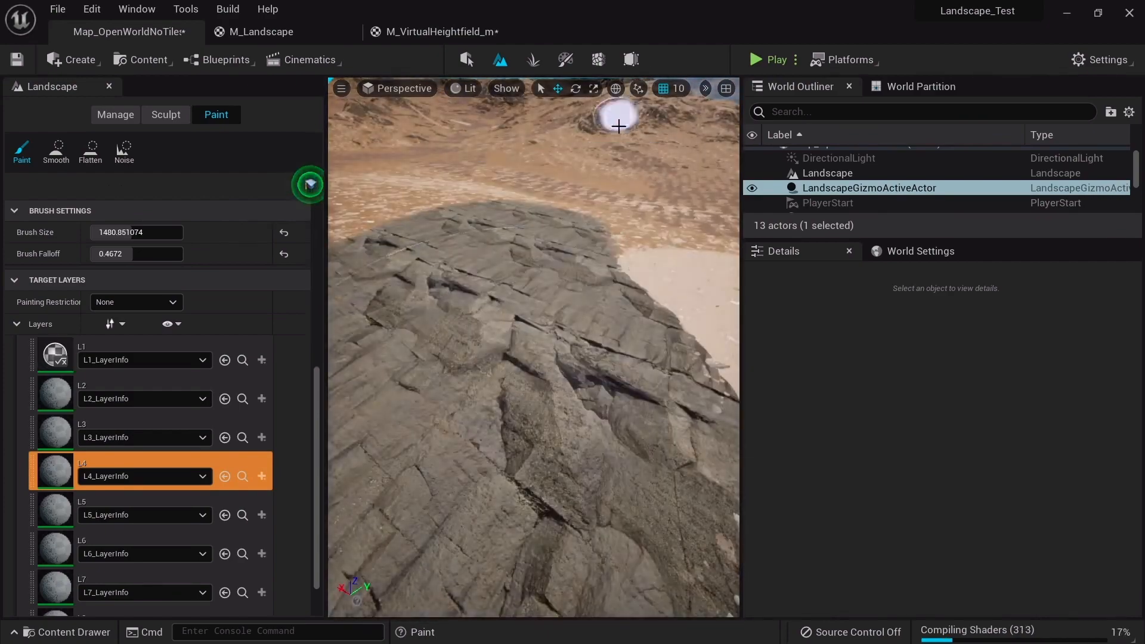
mouse_move(619, 126)
right_down()
mouse_move(621, 81)
mouse_move(648, 238)
mouse_move(680, 208)
mouse_move(593, 243)
right_up()
key(w)
key(shift+1)
right_drag(560, 291, 560, 342)
key(e)
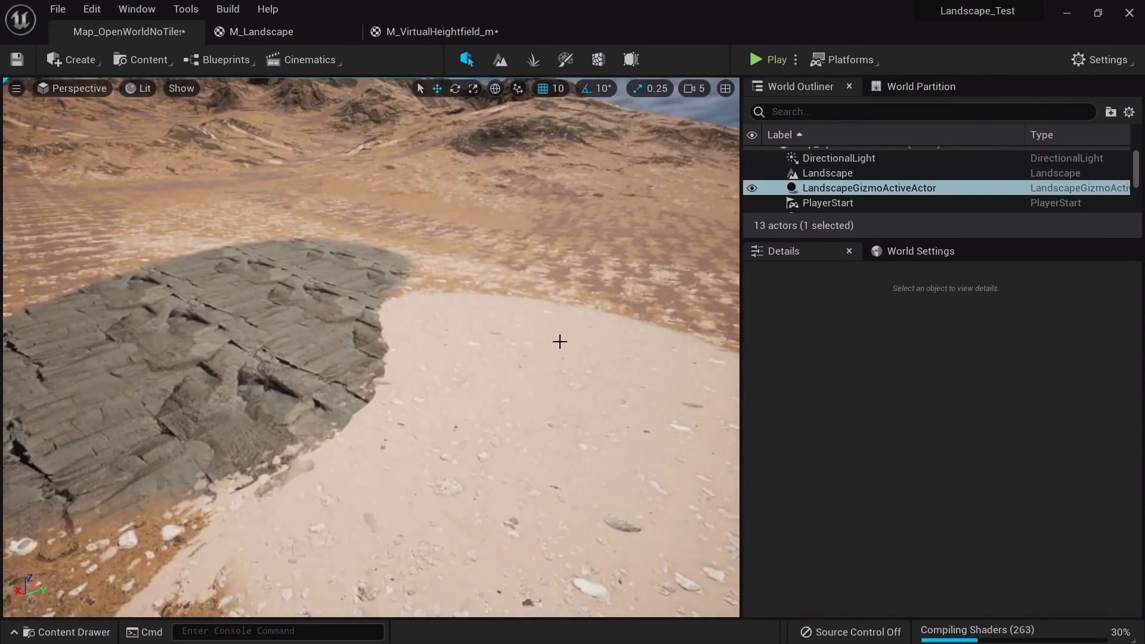
mouse_move(558, 352)
right_down()
mouse_move(579, 342)
mouse_move(531, 394)
mouse_move(528, 372)
mouse_move(560, 323)
mouse_move(560, 346)
right_up()
key(w)
key(s)
key(w)
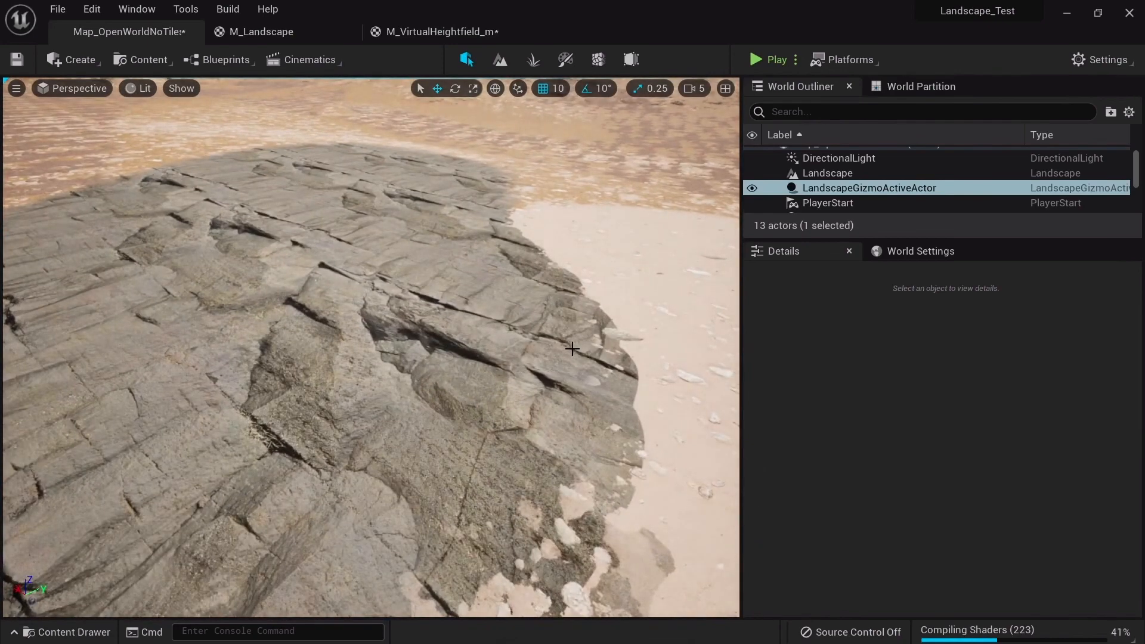
Step: Select the Landscape and open its MI_Landscape_Sand material instance in a separate window beside the level viewport
click(523, 425)
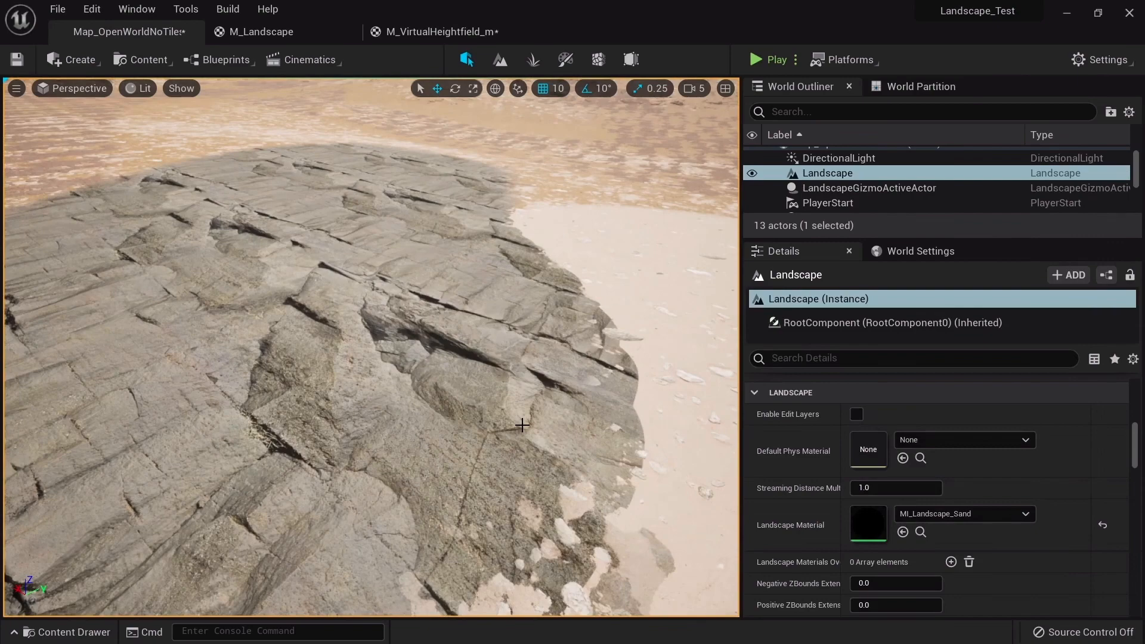
double_click(875, 520)
drag(591, 31, 732, 260)
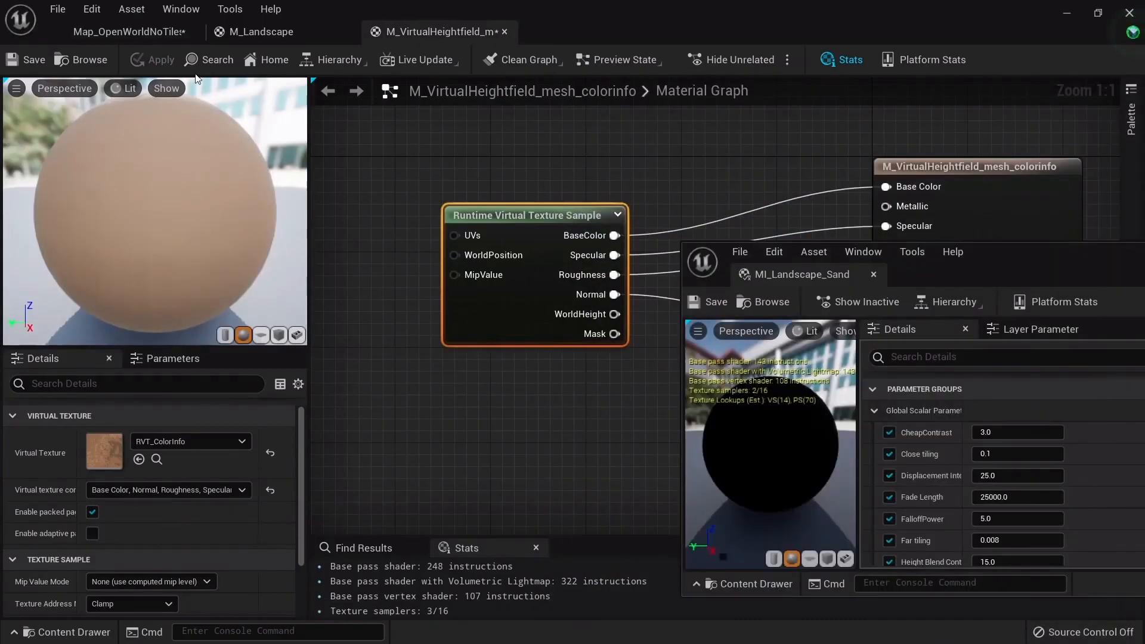
click(129, 32)
drag(1011, 263, 967, 153)
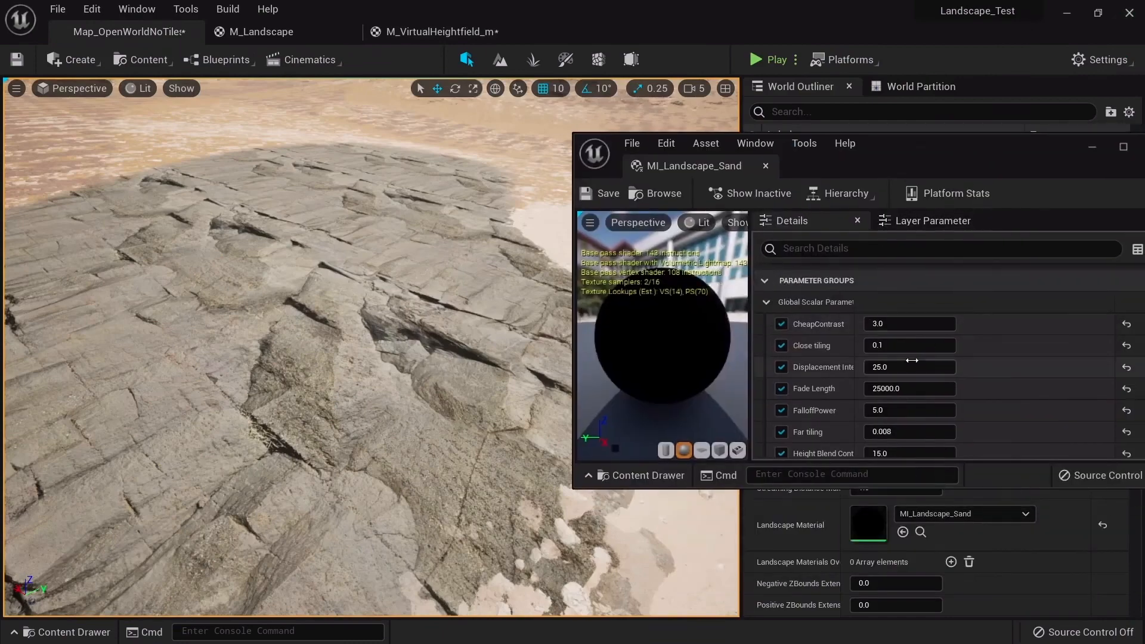
Step: Try Displacement Intensity values of 200, 0 and 10 in MI_Landscape_Sand while viewing the stony ground up close
scroll(912, 360, down, 2)
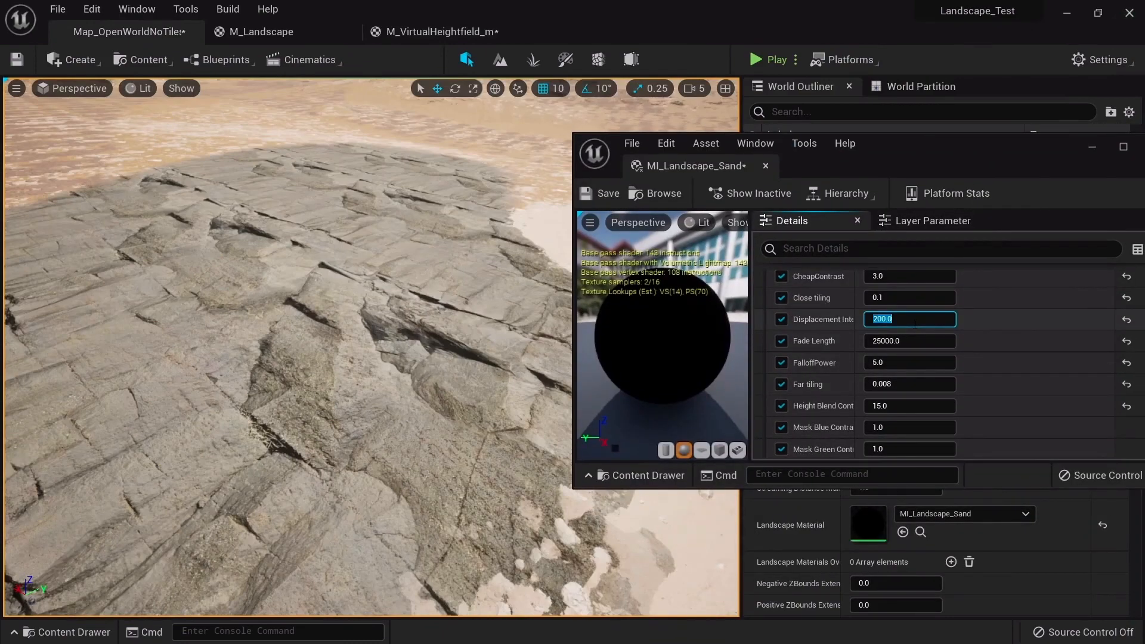
right_drag(369, 324, 525, 352)
right_drag(370, 347, 429, 256)
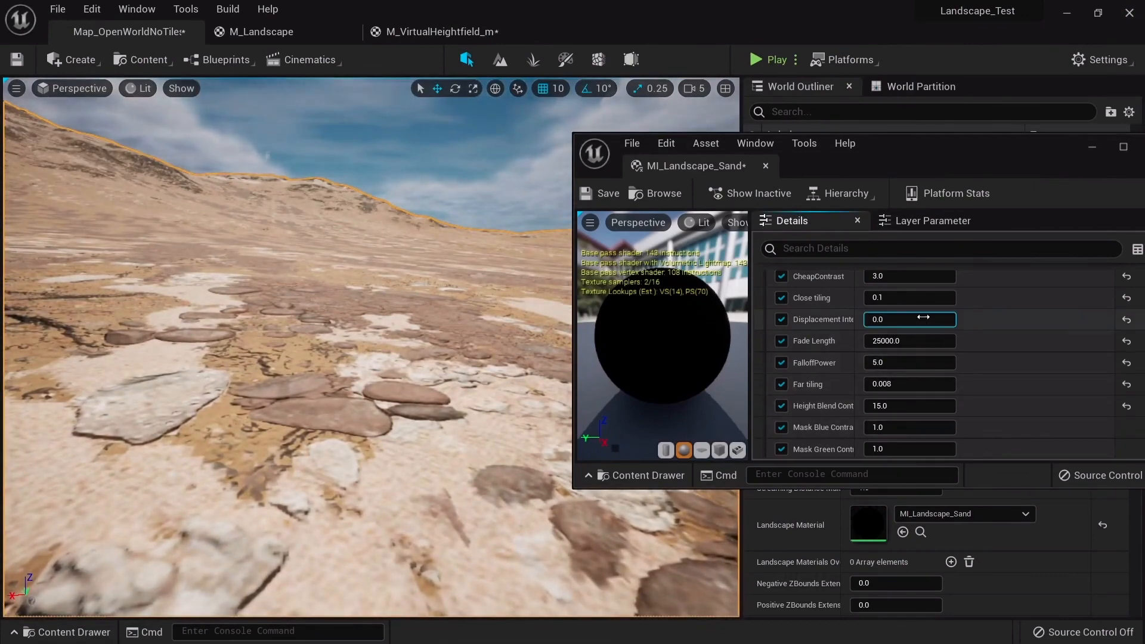
click(923, 317)
text(10)
key(Return)
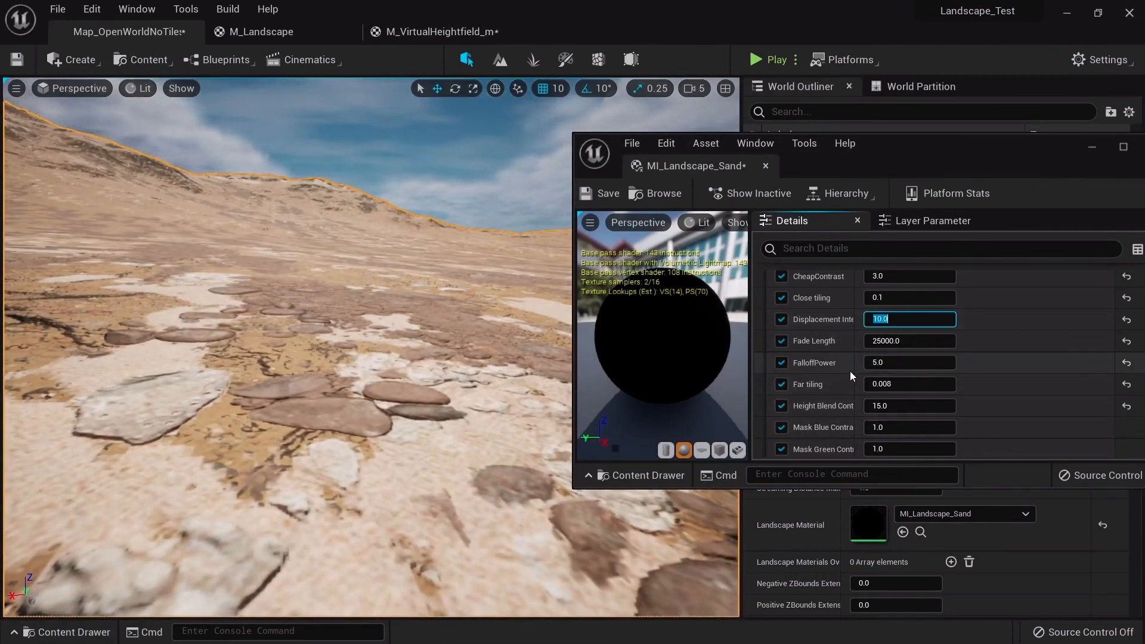
Step: Set the Displacement Intensity of MI_Landscape_Sand to 50, then save and close the material instance
text(50)
key(Return)
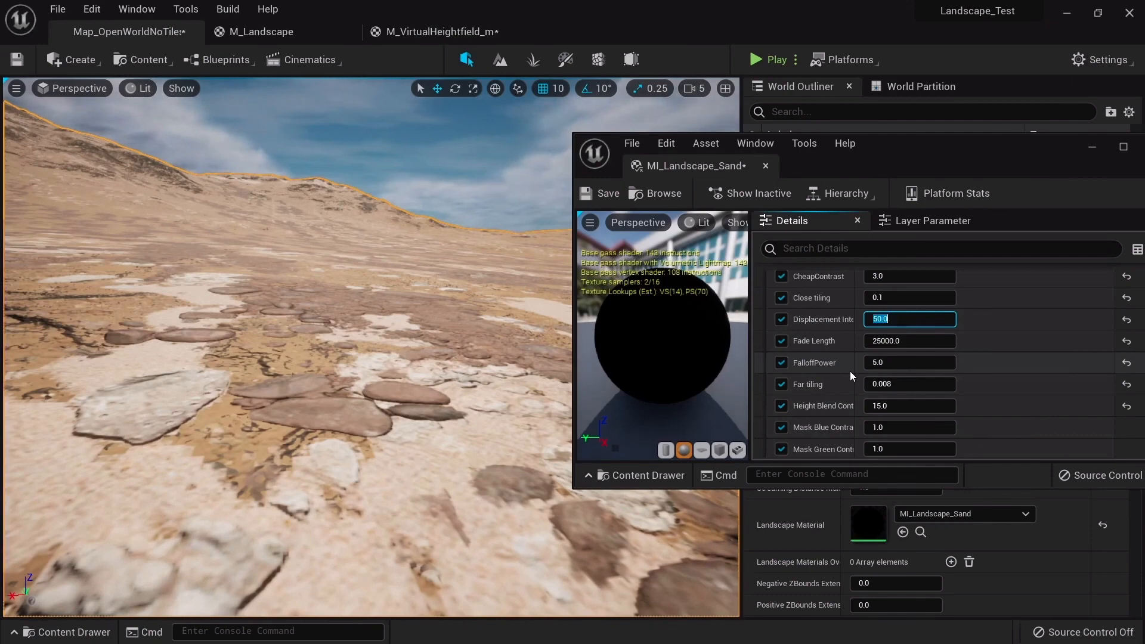
click(593, 195)
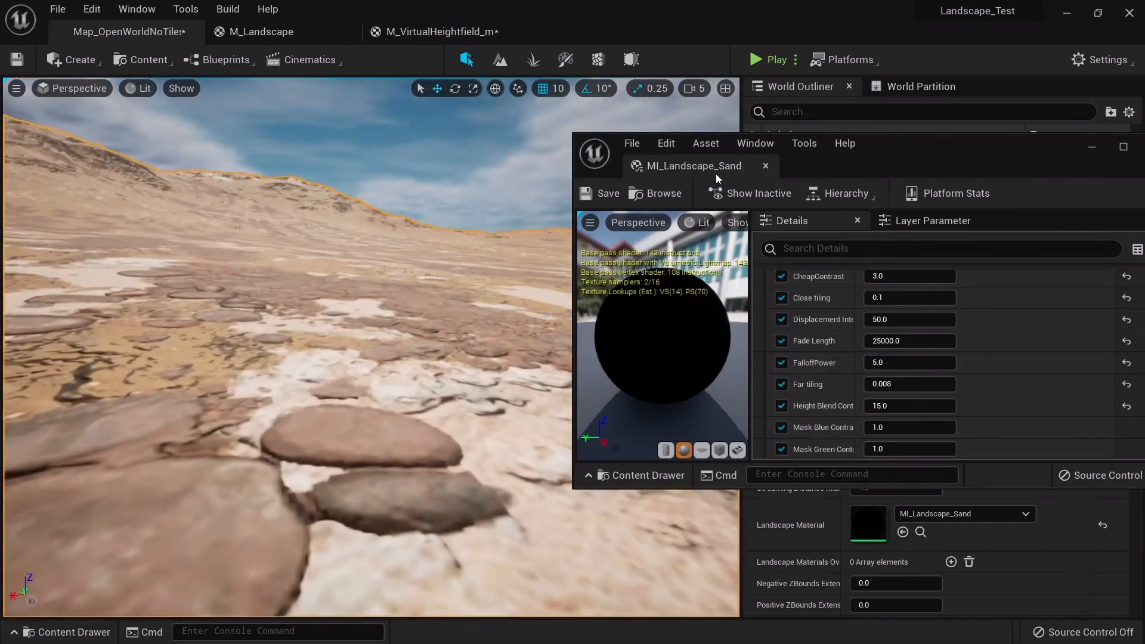
middle_click(714, 170)
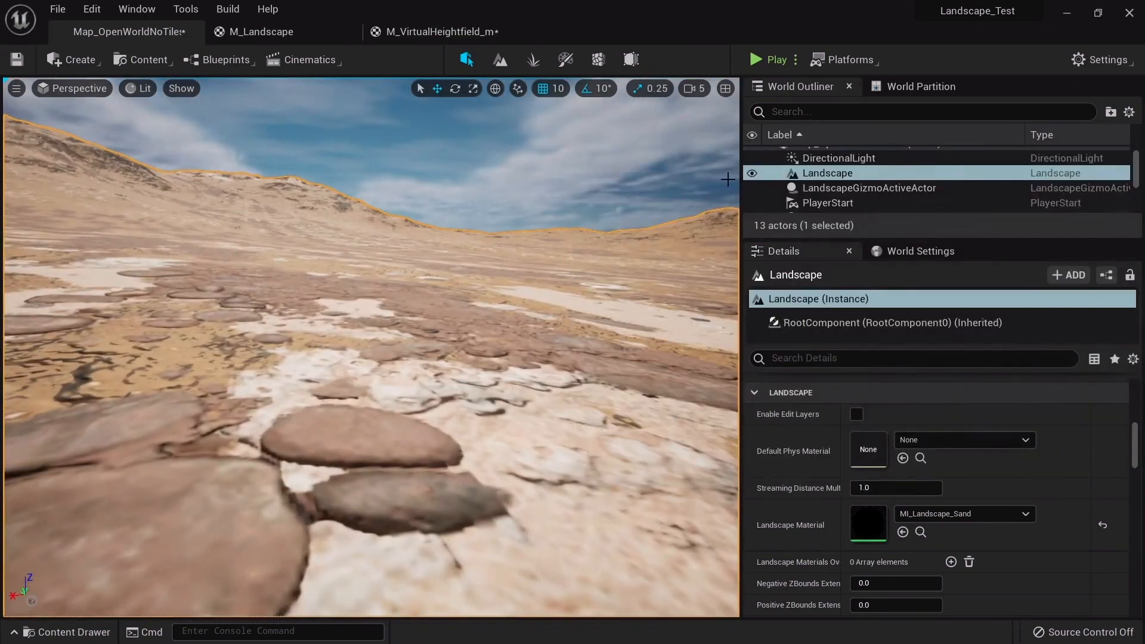
Step: Select the RVT_ColorInfo volume and build its streaming texture, saving it as RVT_ColorInfo_SVT in the Materials folder
scroll(865, 204, up, 1)
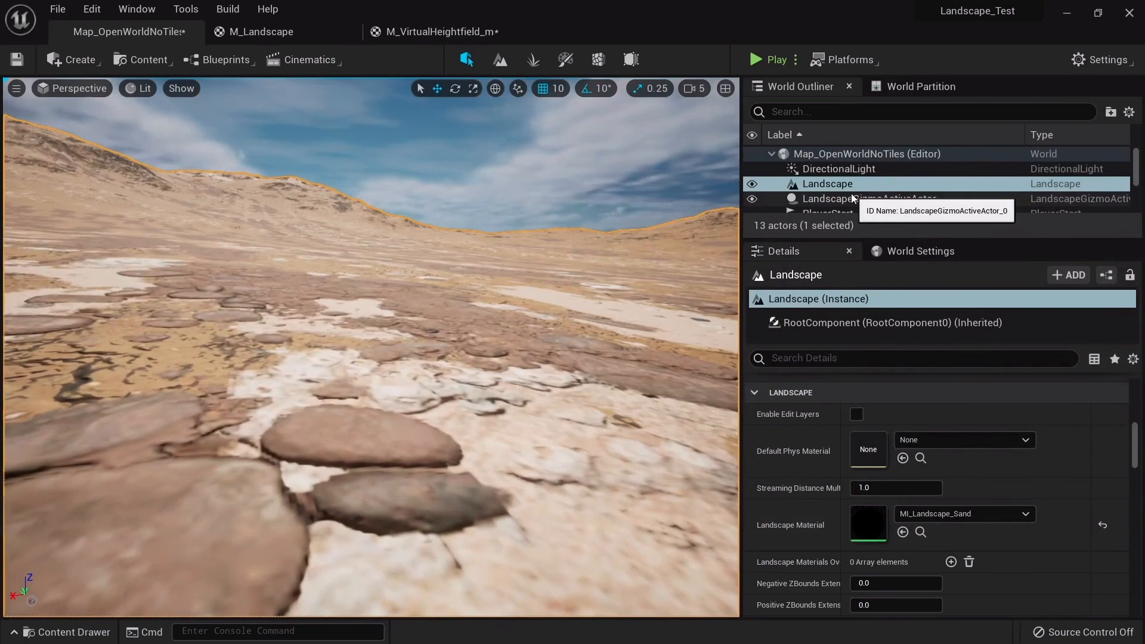
scroll(850, 196, down, 2)
click(860, 181)
scroll(926, 465, down, 5)
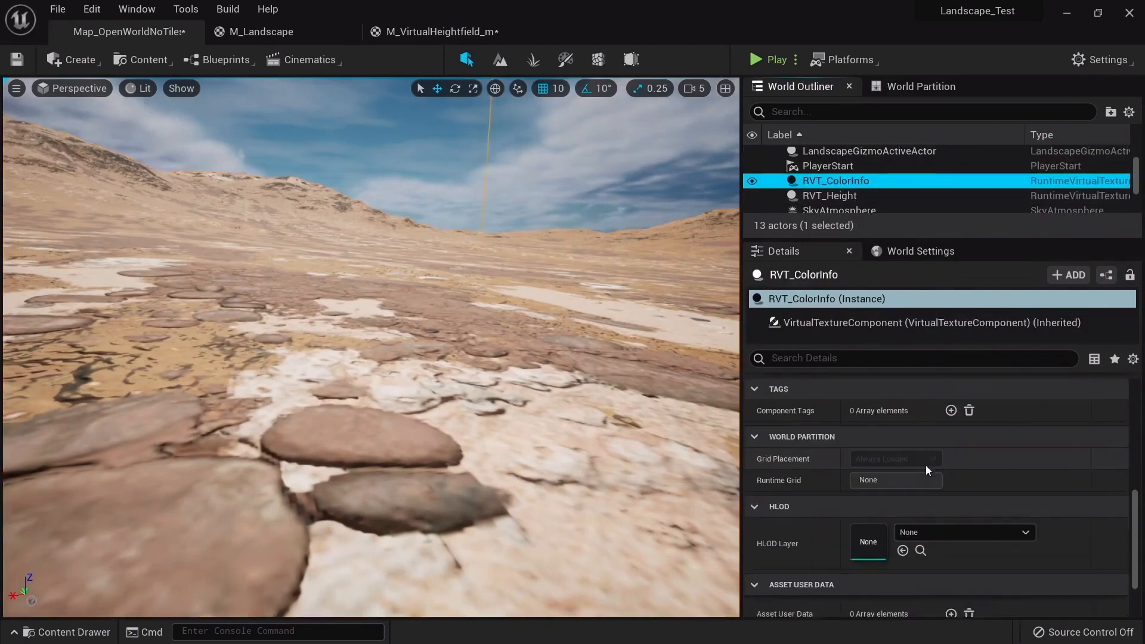
scroll(939, 503, up, 3)
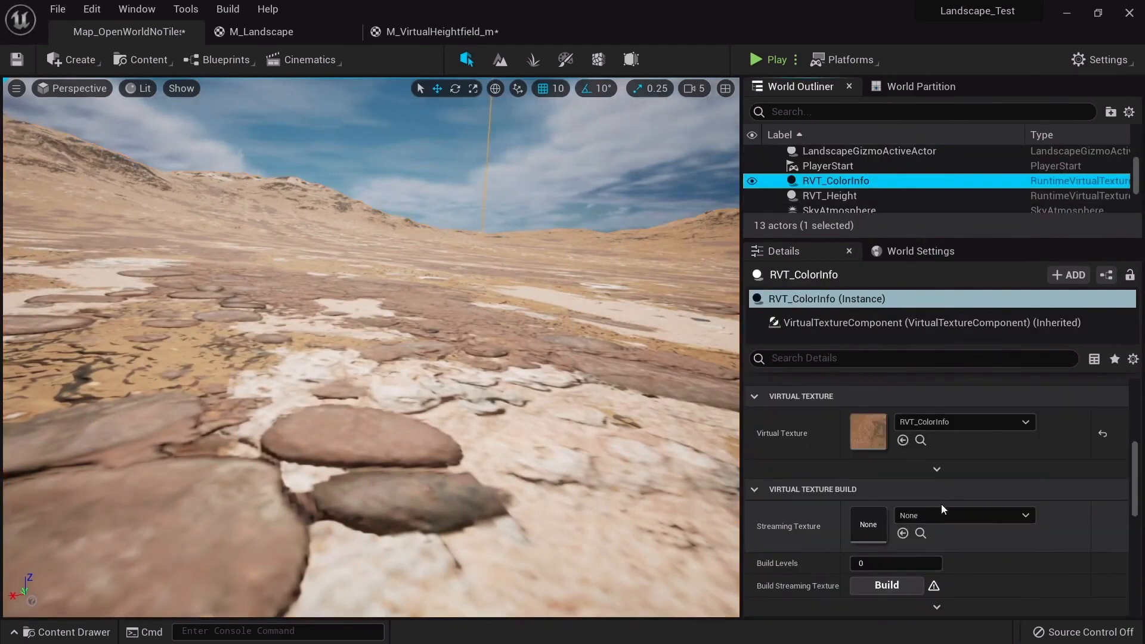
click(943, 516)
click(911, 576)
click(895, 585)
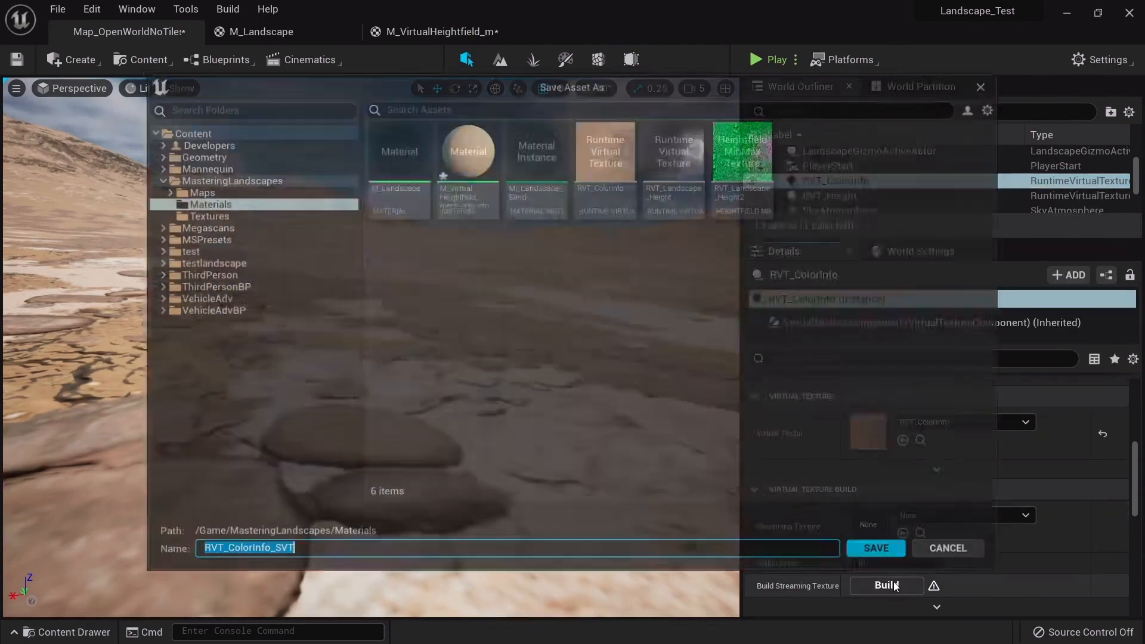
click(881, 552)
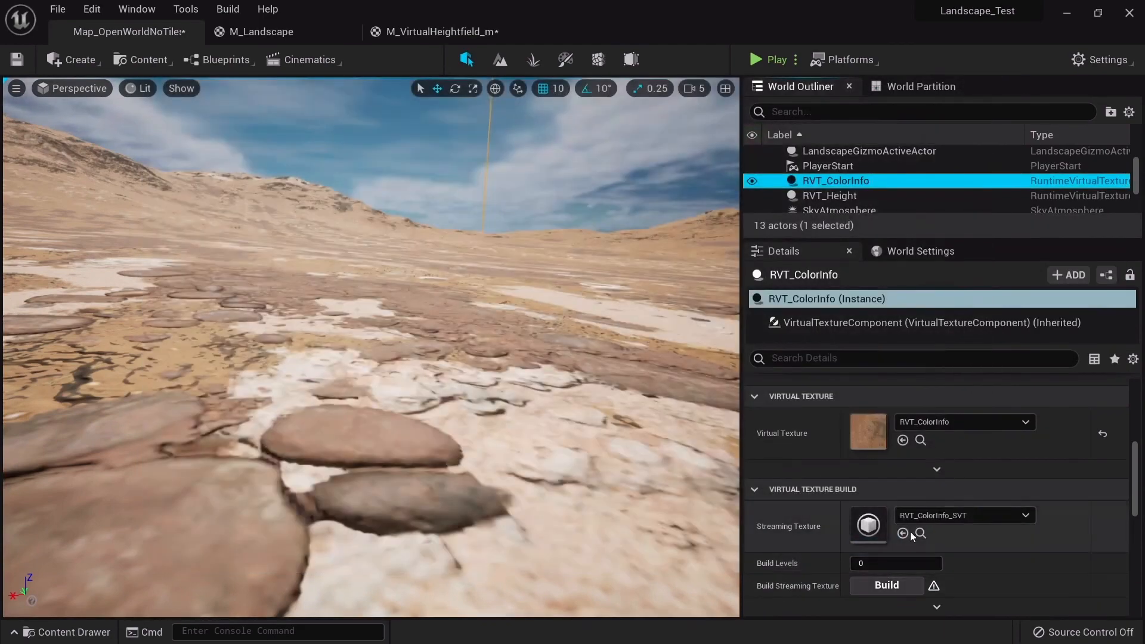
Step: Enable Snap To Landscape in the RVT_ColorInfo volume's Transform From Bounds settings
scroll(939, 520, down, 2)
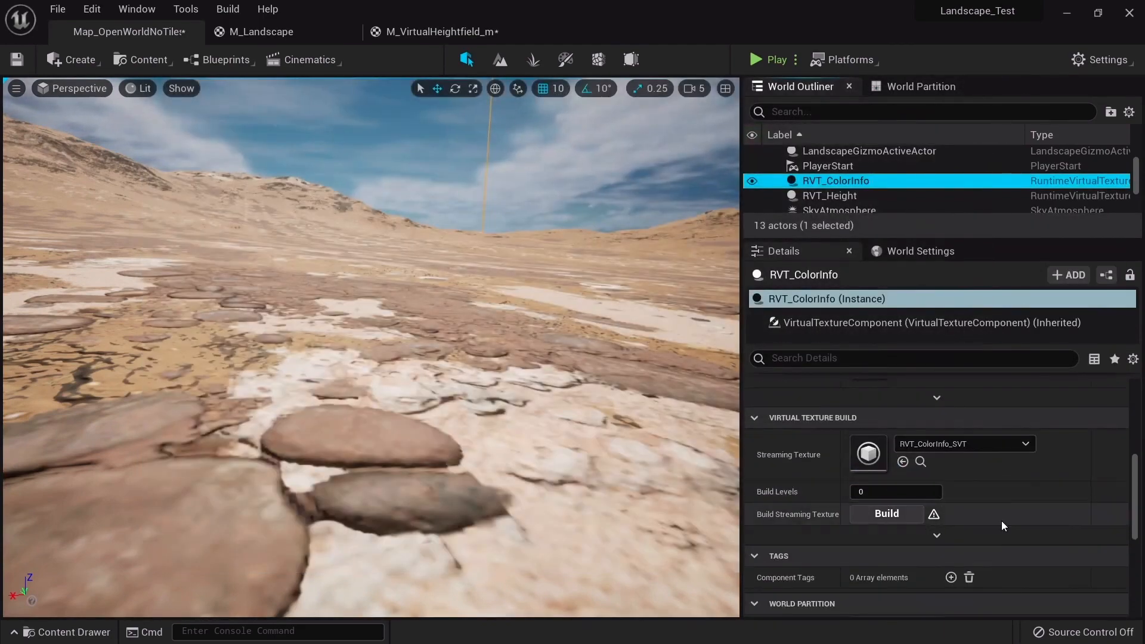
scroll(1001, 521, up, 4)
scroll(1001, 521, up, 3)
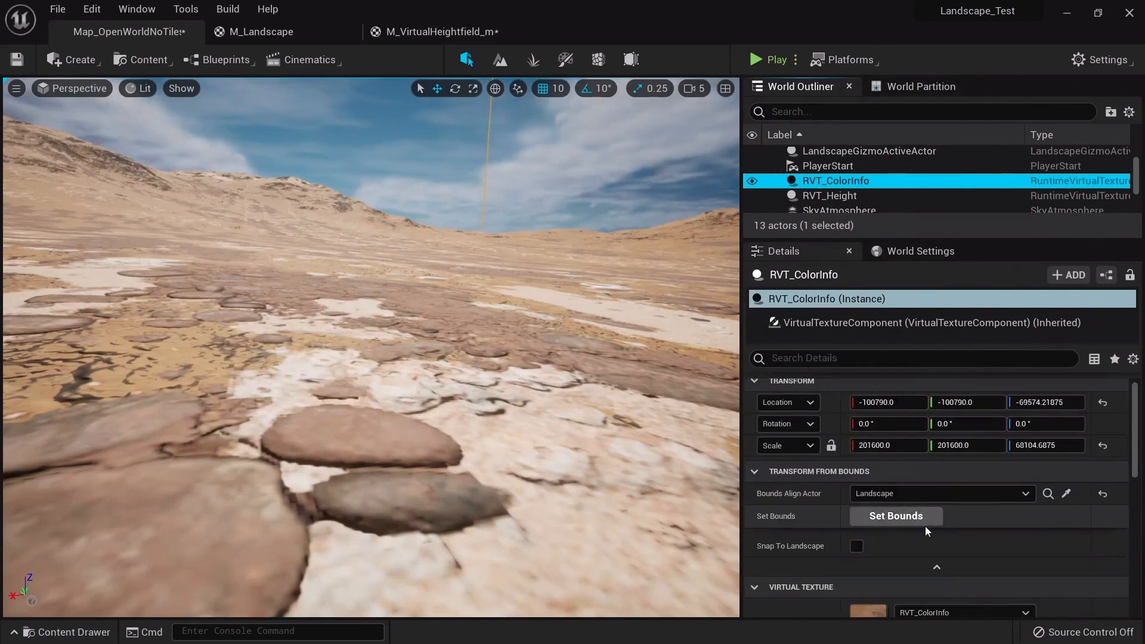
scroll(914, 513, down, 1)
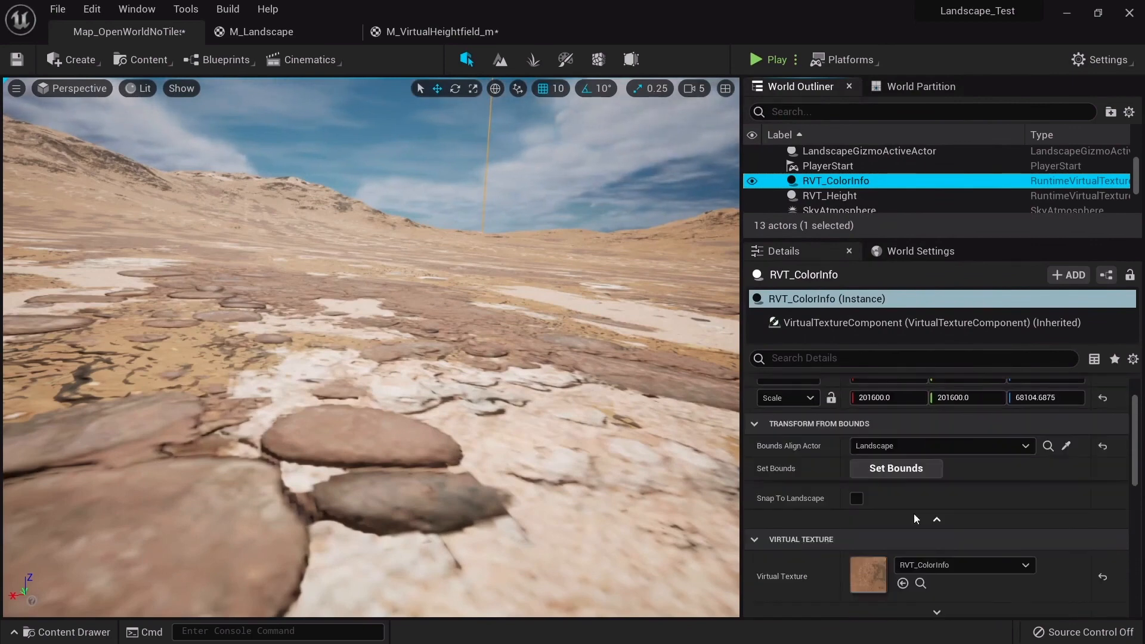
click(856, 498)
scroll(897, 520, down, 5)
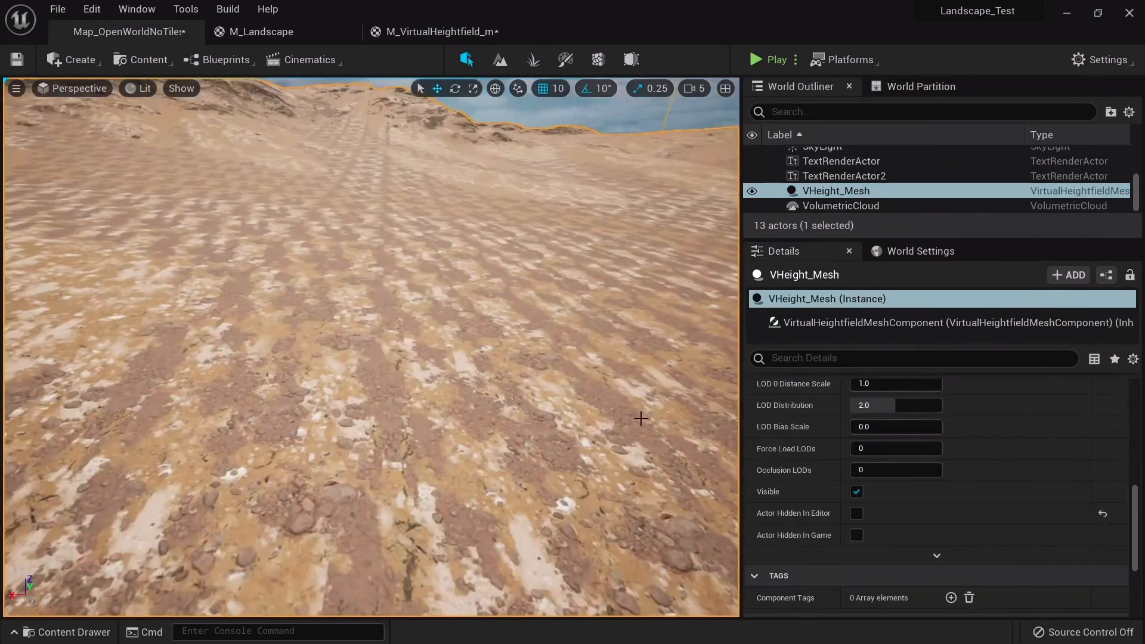
Step: Examine the heightfield mesh around the painted patches, switching briefly to wireframe and back to the lit view
mouse_move(642, 417)
right_down()
mouse_move(596, 387)
mouse_move(620, 400)
mouse_move(621, 453)
mouse_move(620, 417)
right_up()
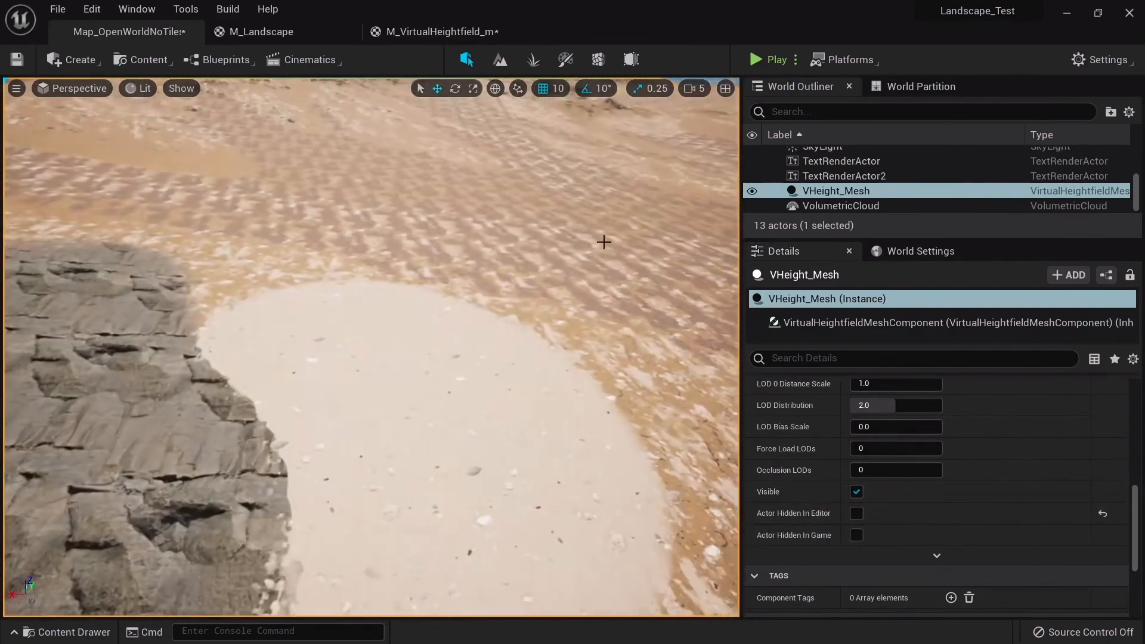
right_drag(609, 445, 633, 394)
key(alt+2)
key(alt+4)
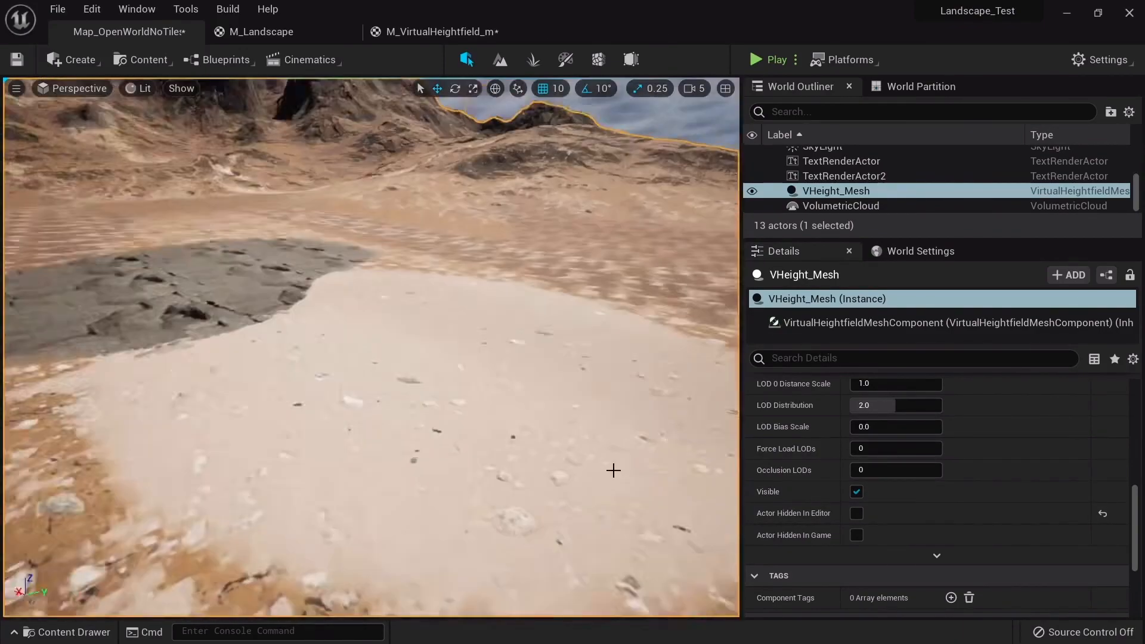
right_drag(609, 465, 545, 348)
key(s)
key(w)
key(s)
Step: Paint target layer L6 onto the landscape around the pale sand patch and return to selection mode
scroll(843, 176, up, 3)
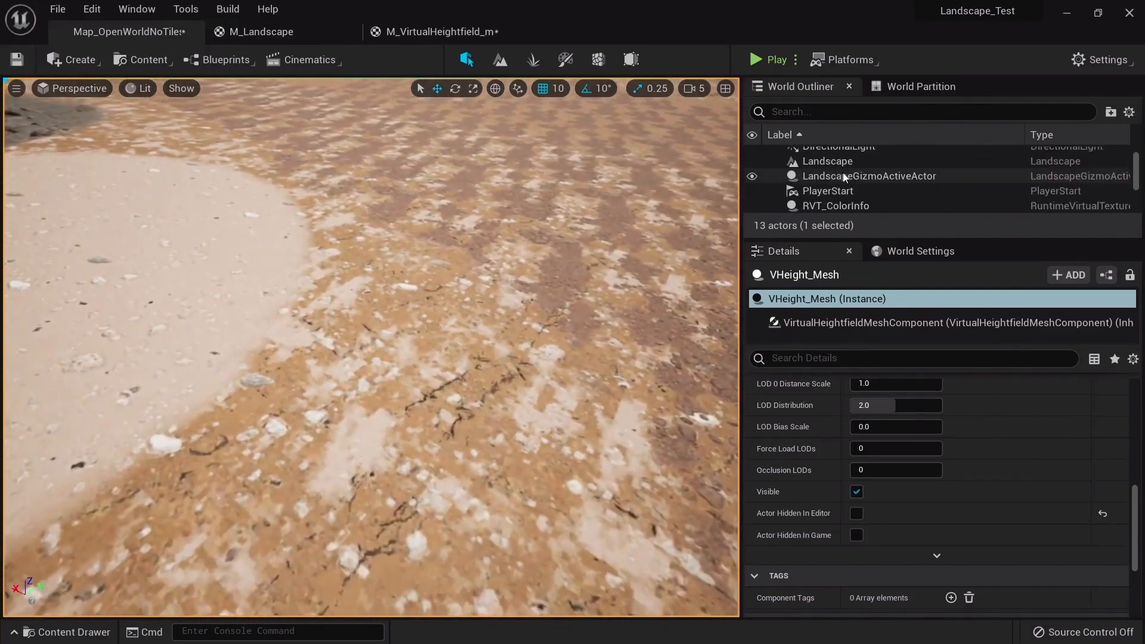
scroll(856, 179, up, 1)
click(849, 186)
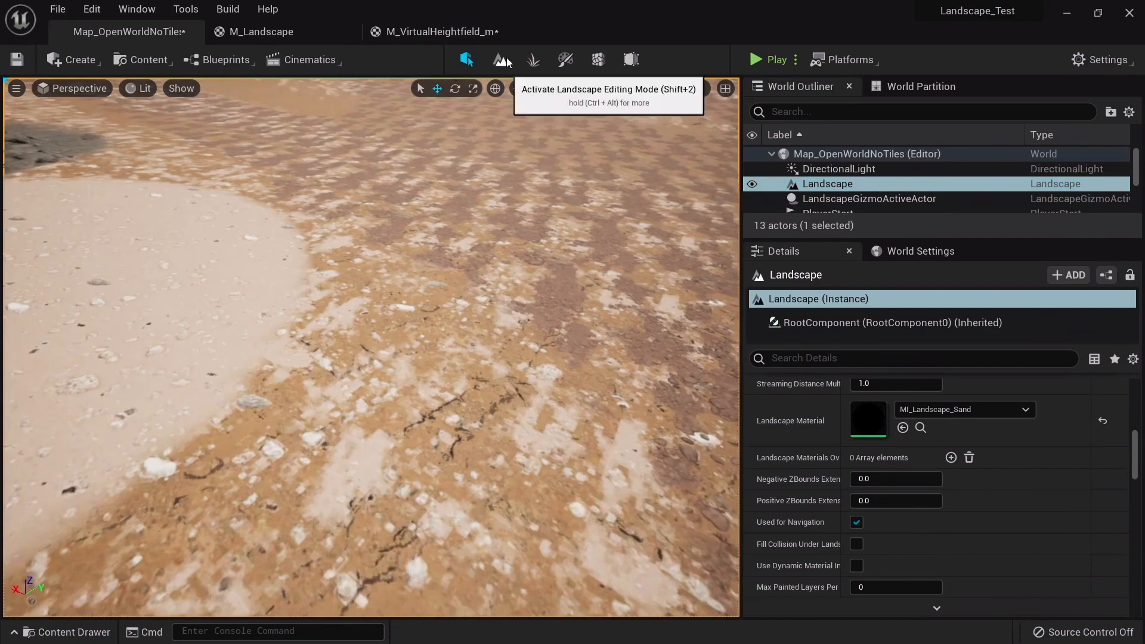
click(500, 59)
scroll(112, 540, down, 3)
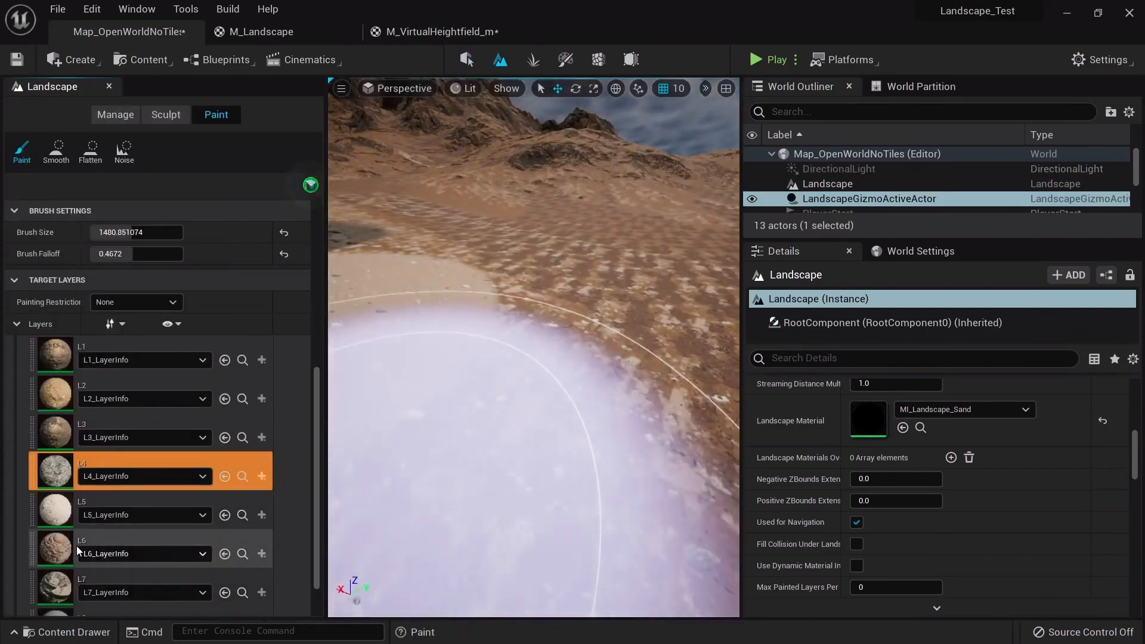
scroll(83, 525, down, 1)
click(64, 518)
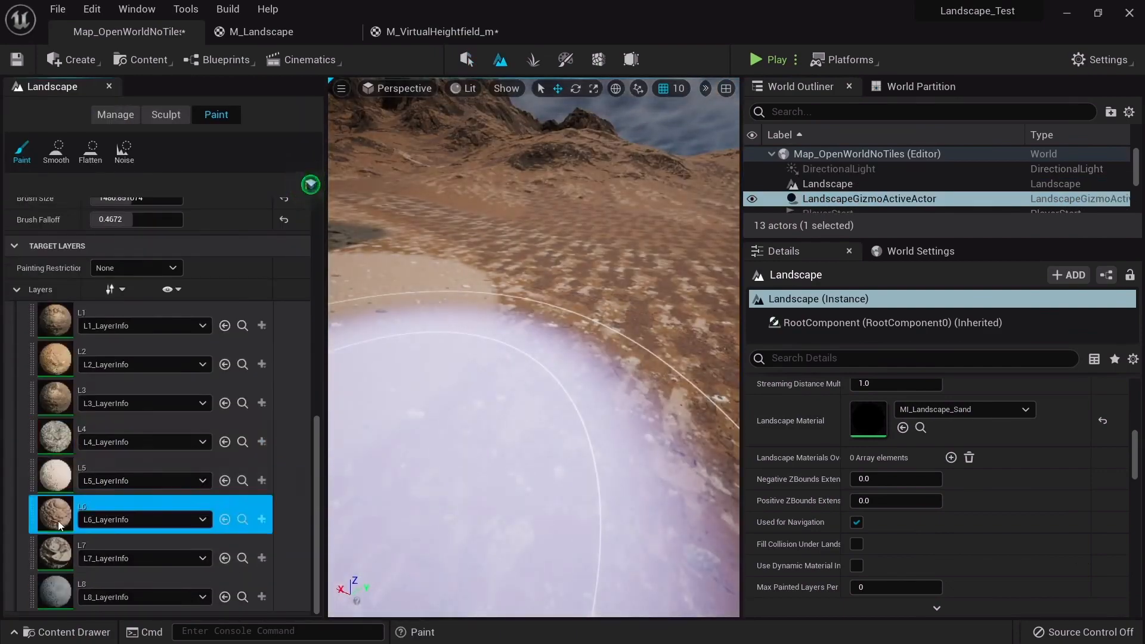
right_drag(489, 388, 532, 384)
click(532, 384)
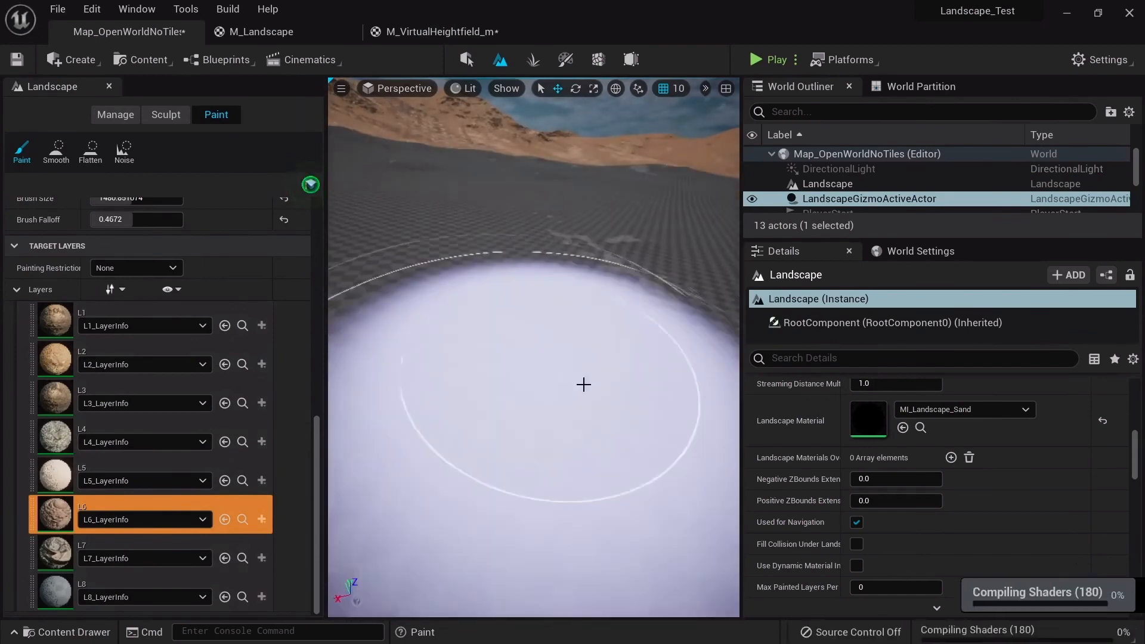
scroll(551, 298, down, 3)
right_drag(549, 241, 592, 336)
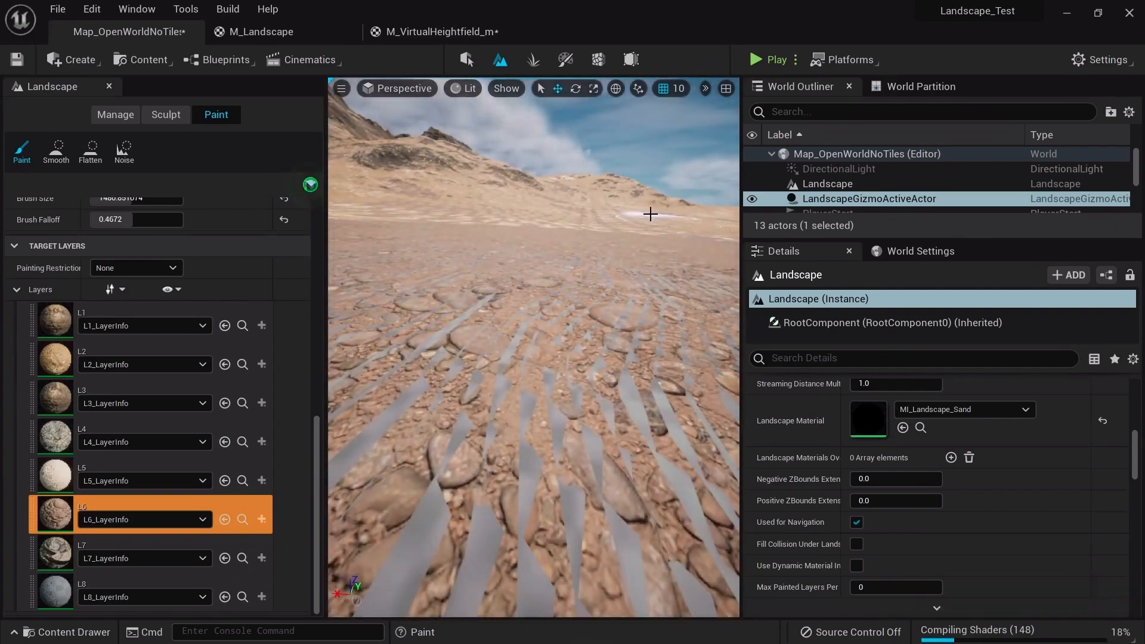
key(shift+1)
right_drag(652, 224, 638, 304)
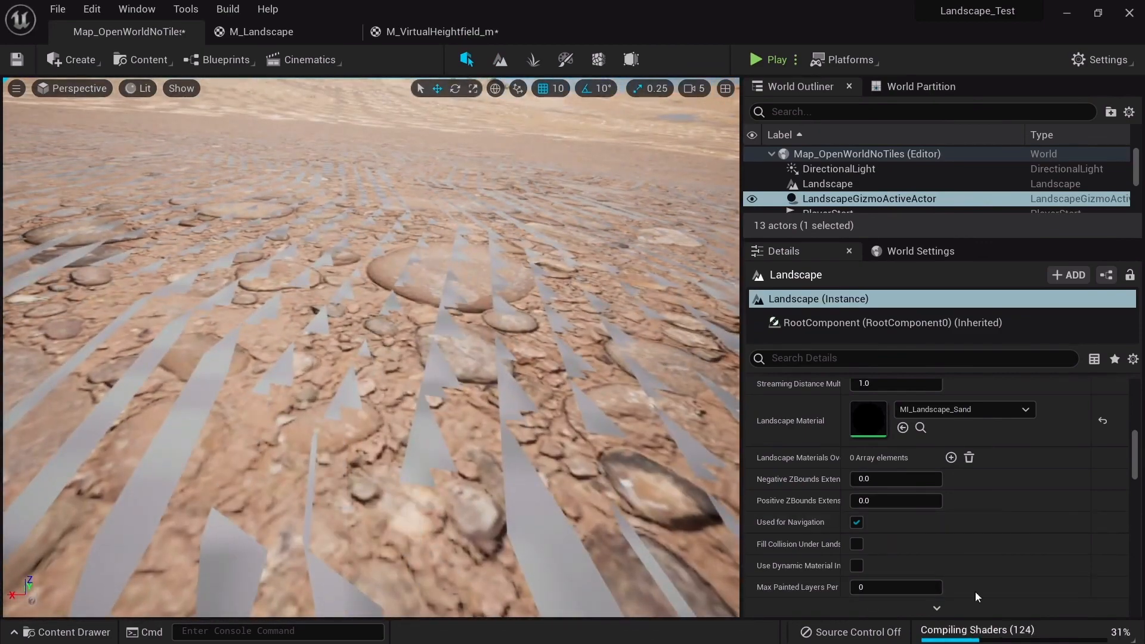
Step: Open the landscape's MI_Landscape_Sand material instance in a floating window beside the level view
double_click(871, 417)
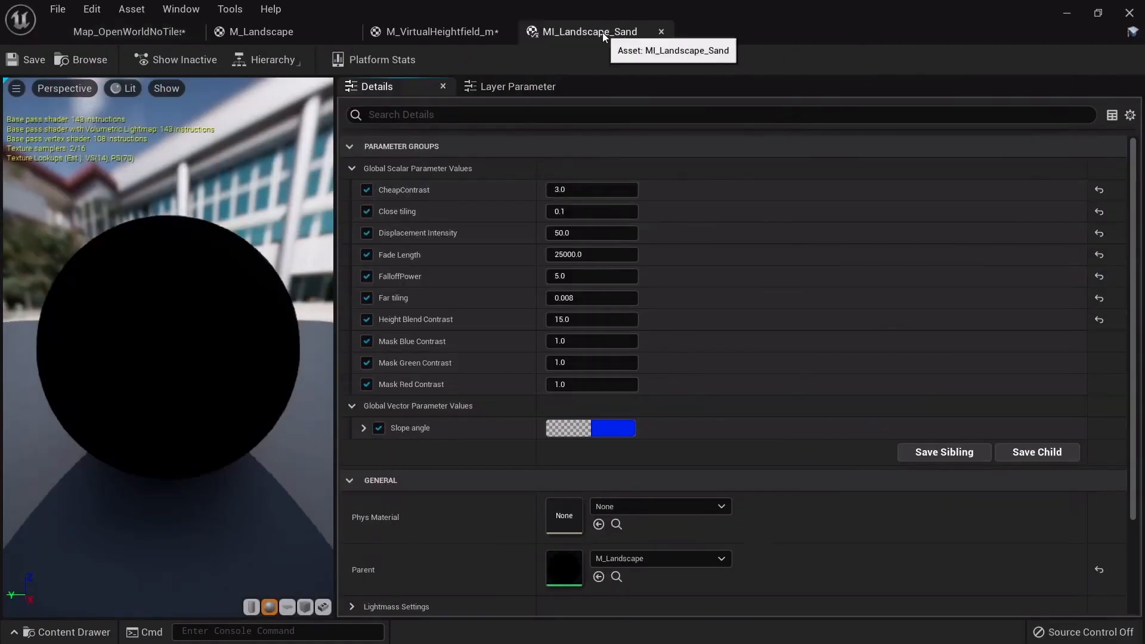
drag(602, 33, 775, 180)
click(156, 34)
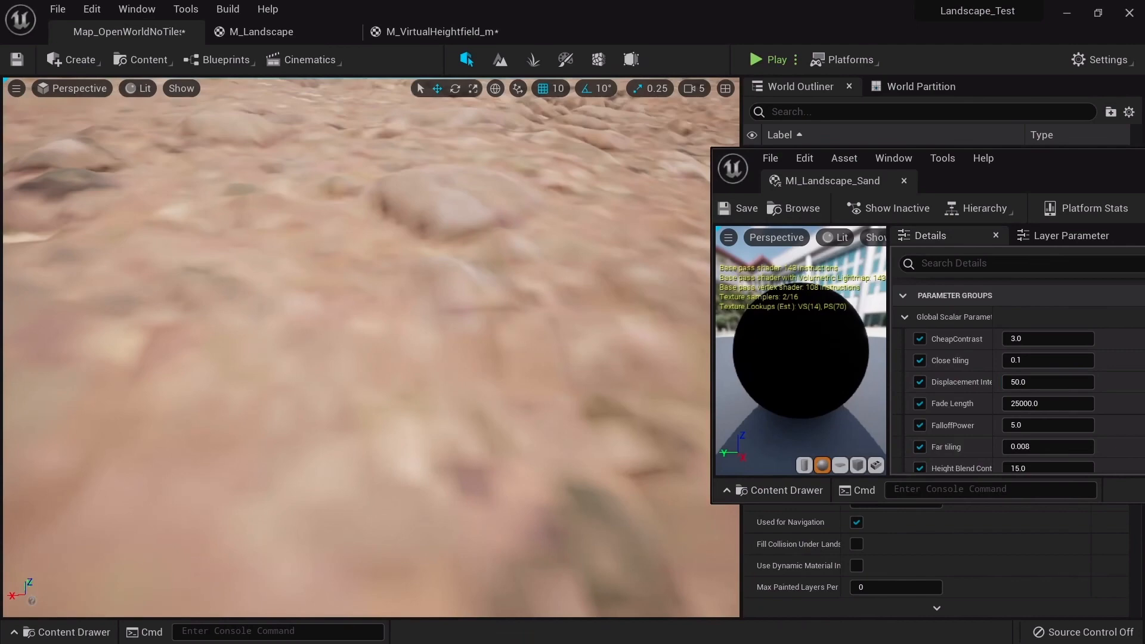
right_drag(372, 347, 543, 257)
right_drag(577, 388, 594, 388)
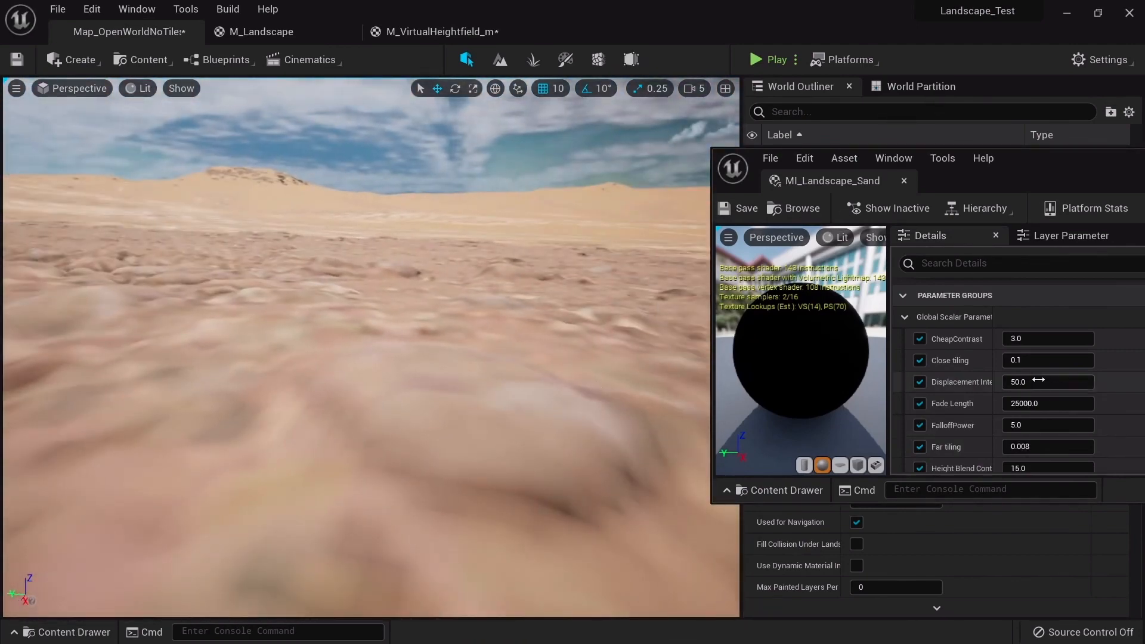
Step: Set the Displacement Intensity to 0 and inspect the pebble ground up close
text(0)
key(Return)
right_drag(631, 397, 587, 400)
key(s)
key(w)
key(s)
key(q)
key(e)
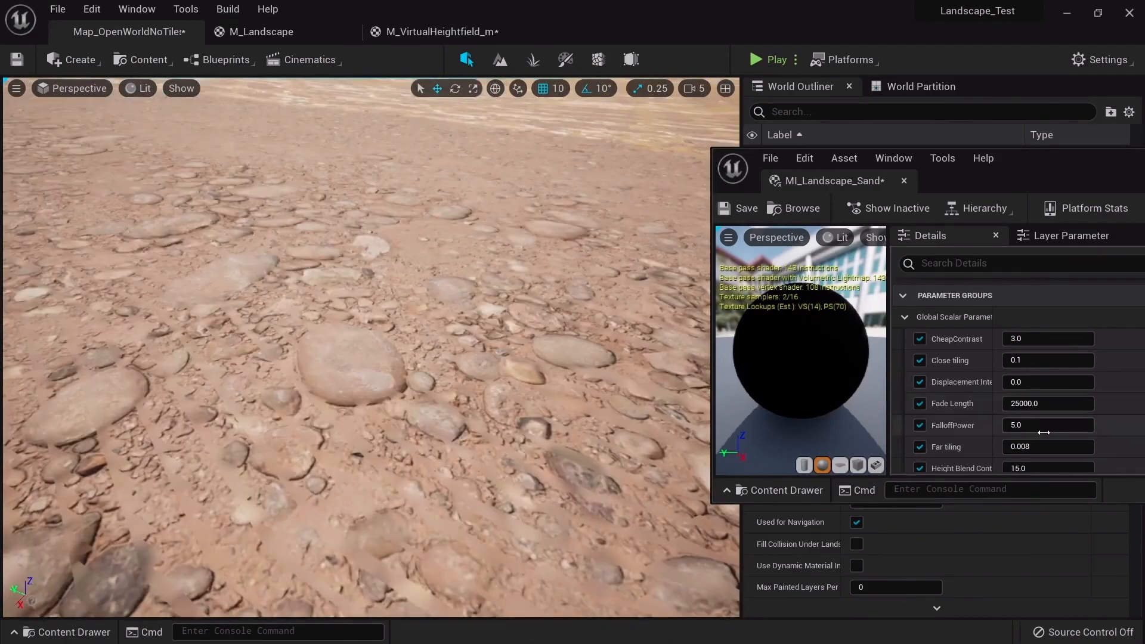
Step: Set the Displacement Intensity back to 50 and inspect the displaced pebble ground
text(10)
key(Return)
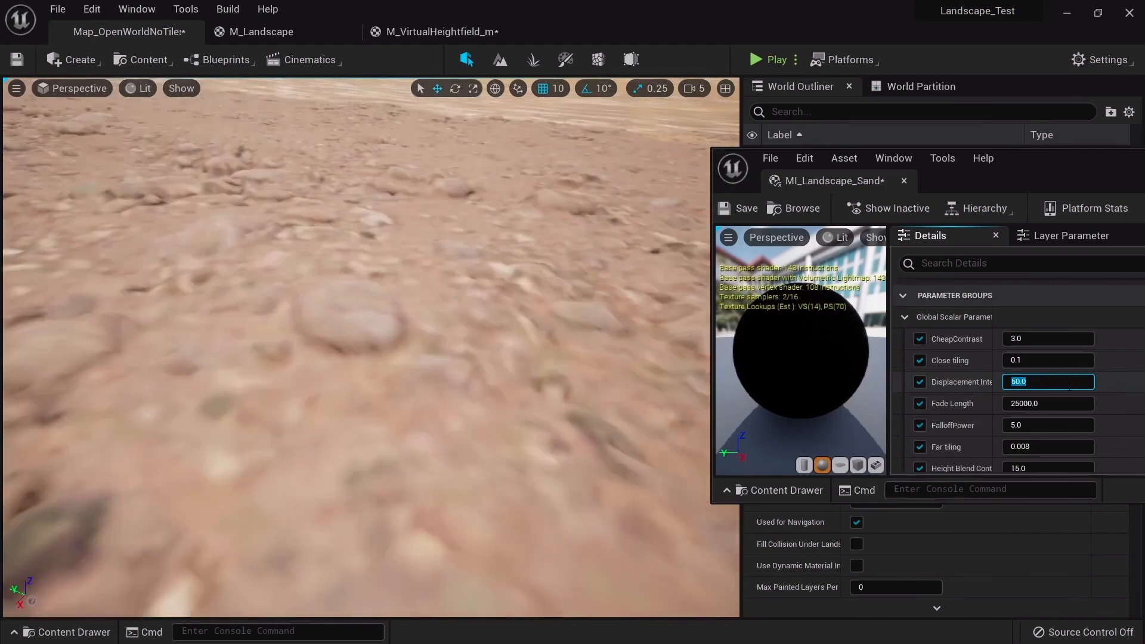
right_drag(708, 334, 698, 293)
right_drag(542, 422, 496, 417)
mouse_move(463, 389)
right_down()
mouse_move(239, 388)
mouse_move(322, 453)
mouse_move(352, 495)
mouse_move(429, 417)
mouse_move(536, 484)
mouse_move(567, 459)
mouse_move(603, 394)
mouse_move(554, 412)
mouse_move(513, 405)
mouse_move(447, 471)
mouse_move(411, 435)
mouse_move(382, 430)
mouse_move(390, 376)
mouse_move(455, 389)
right_up()
Step: Play the level from the painted pebble area, walk the character across the displaced ground, and stop the session
right_click(445, 471)
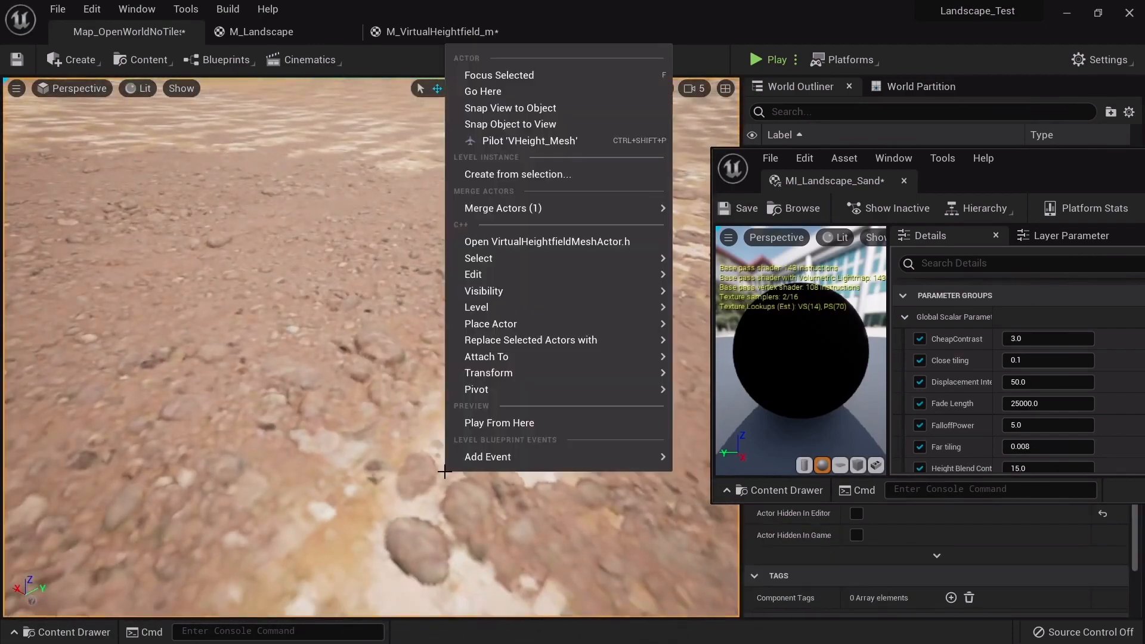
click(504, 424)
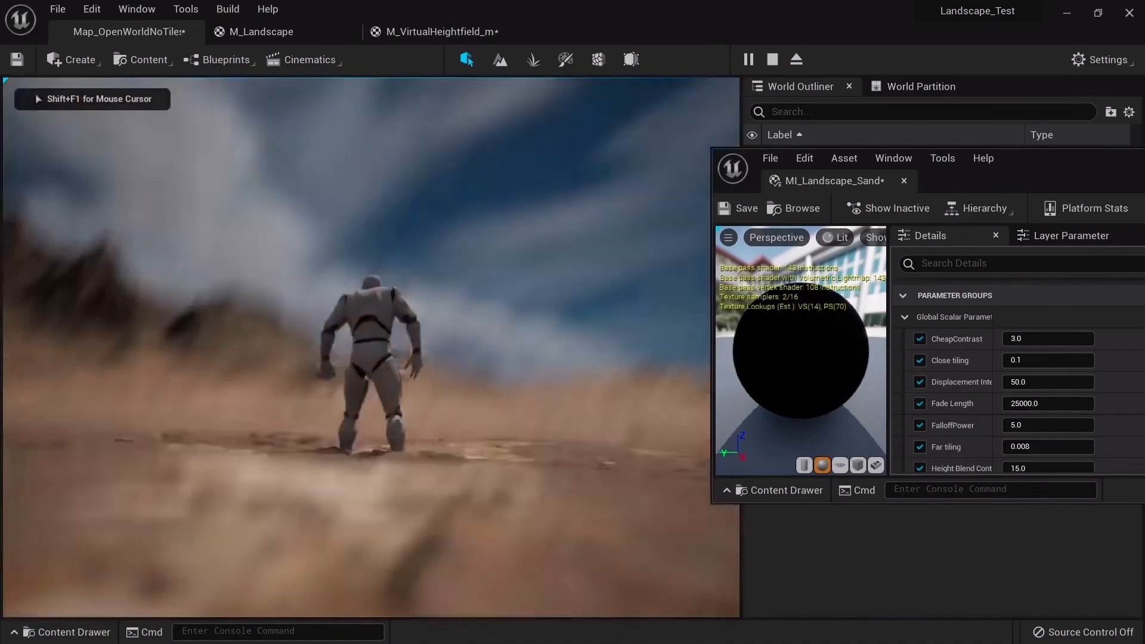
key(w)
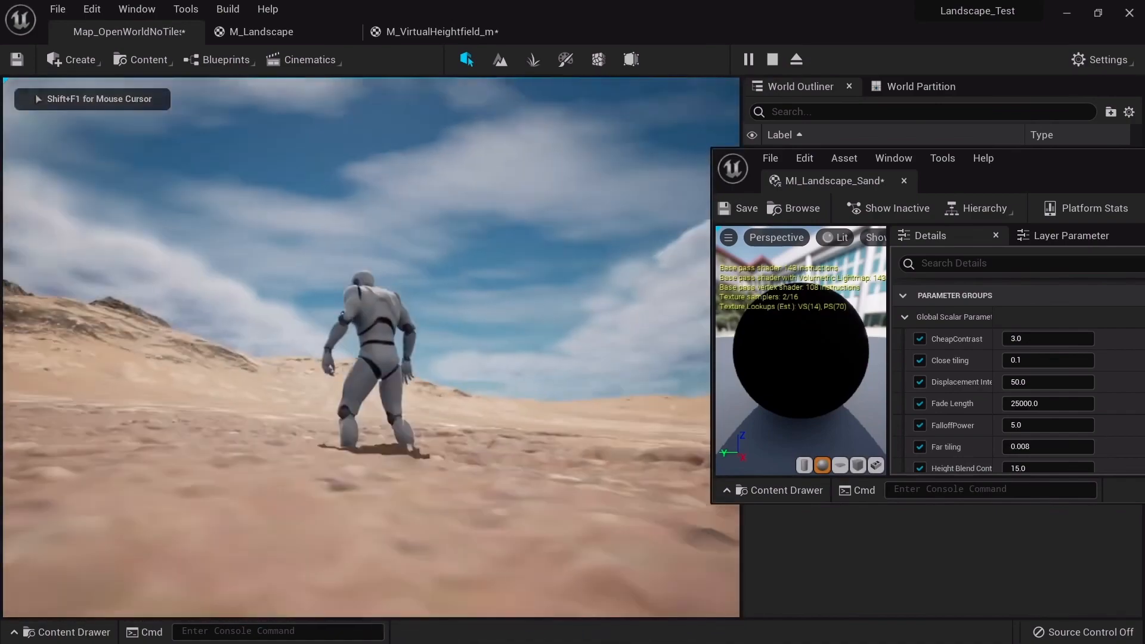
key(a)
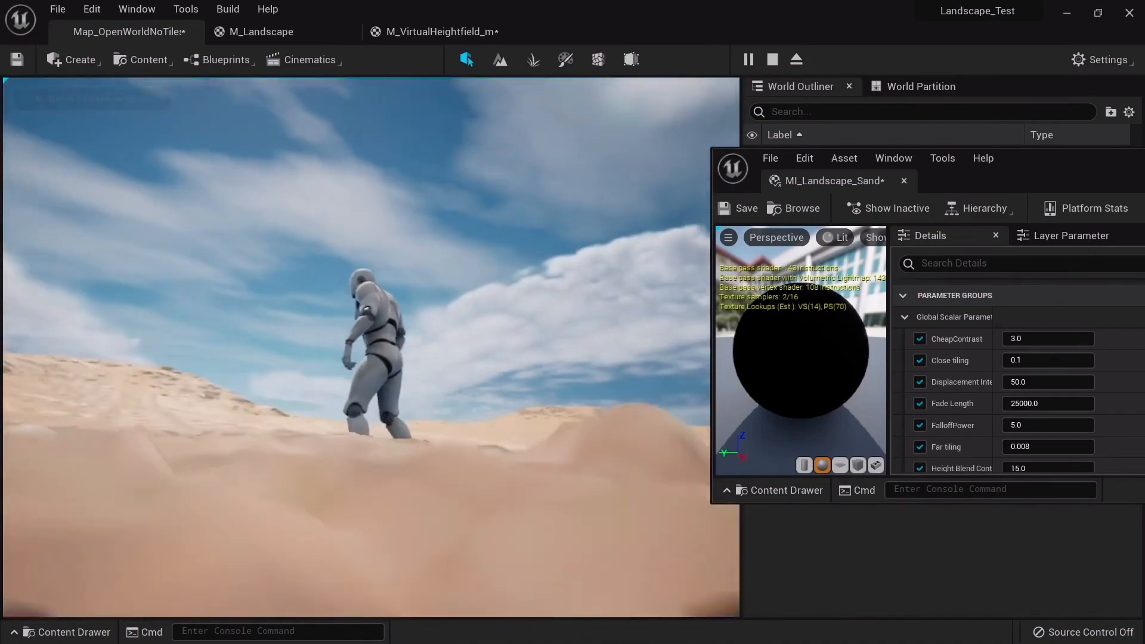
key(w)
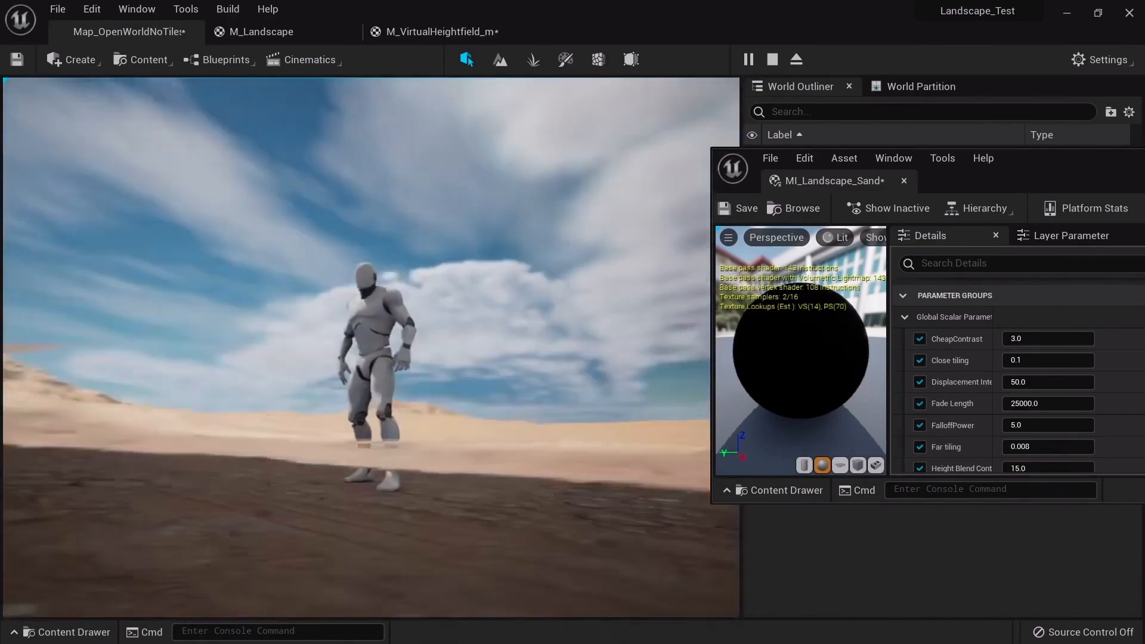
key(s)
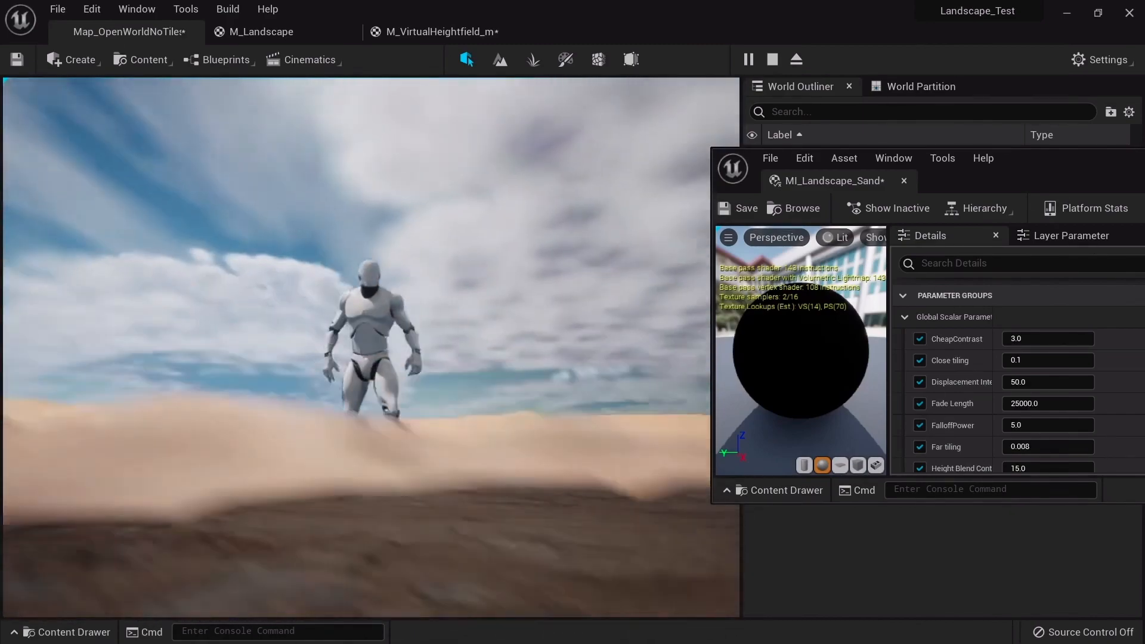
key(w)
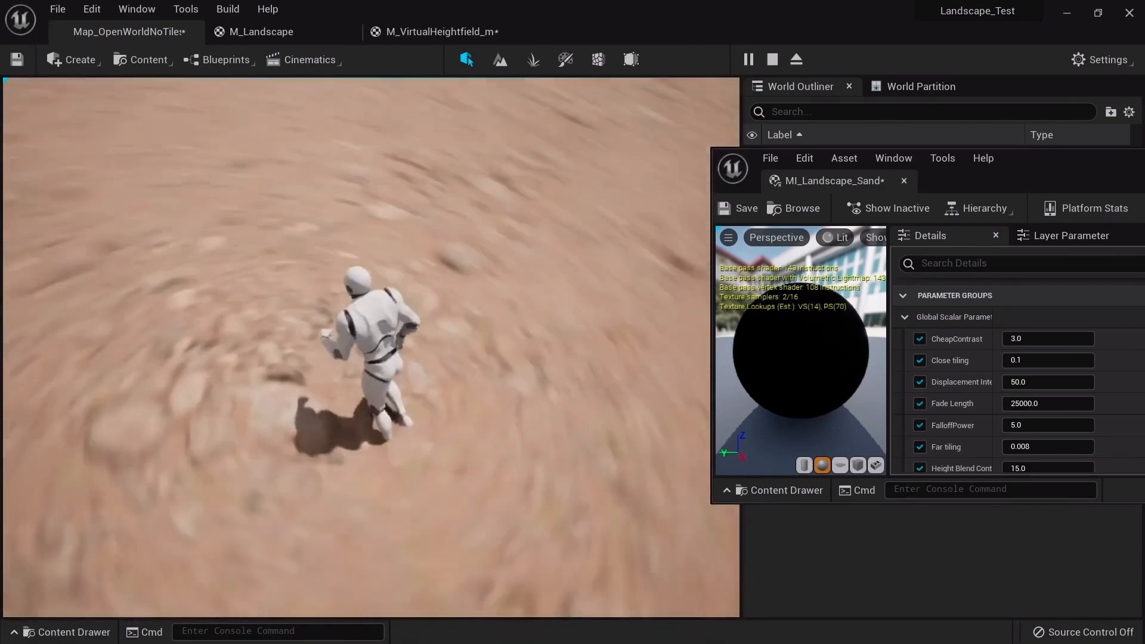
key(a)
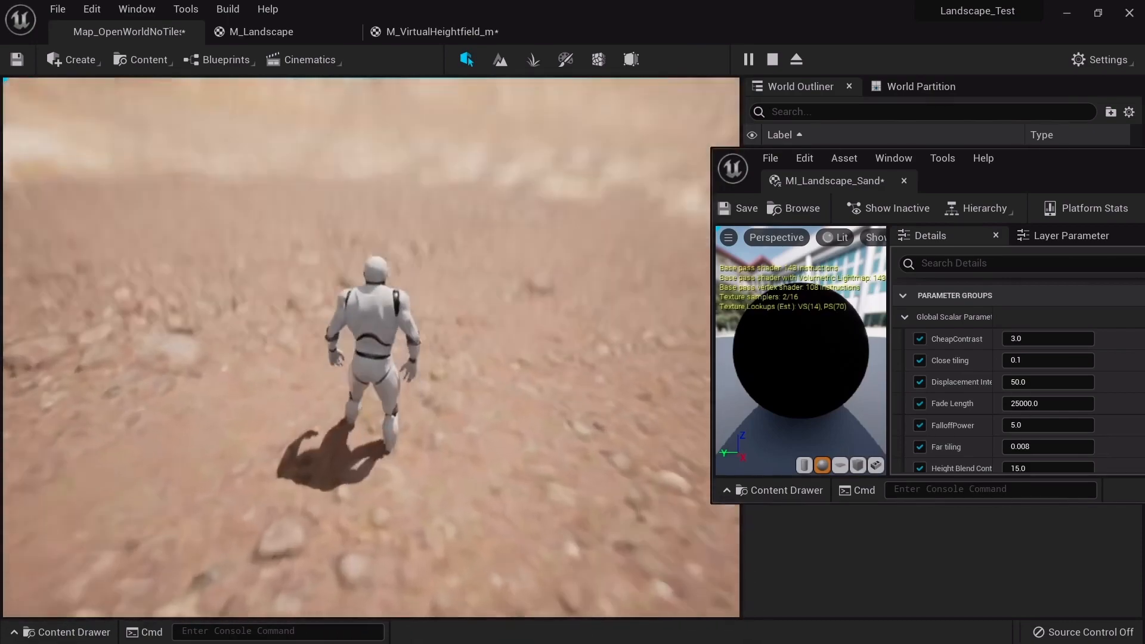
key(Escape)
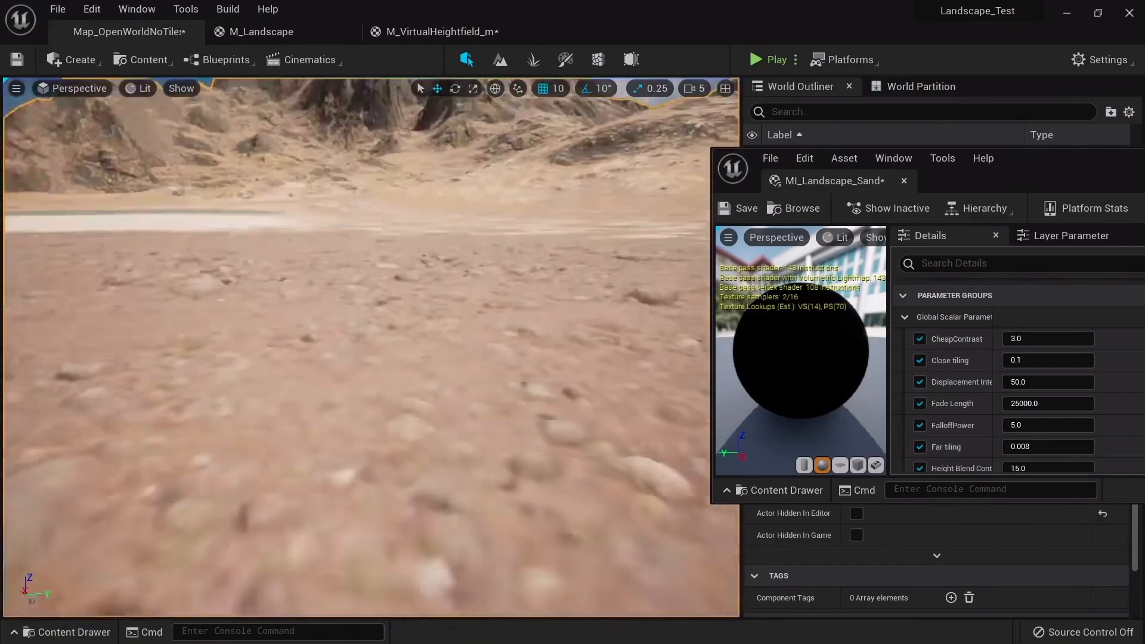